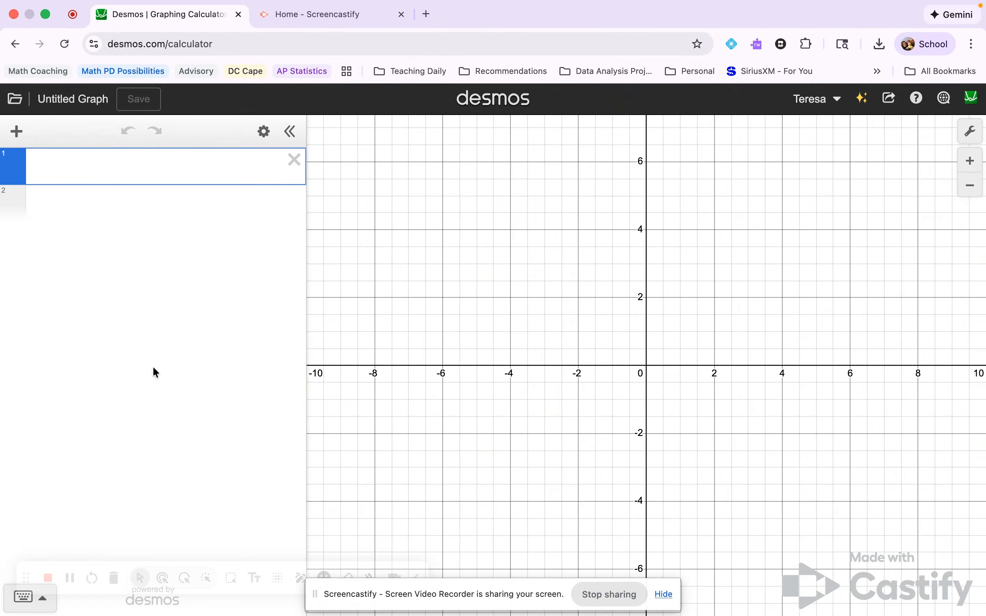
Step: Insert the image Picasso.webp from the Desktop folder into the graph
left_click(18, 133)
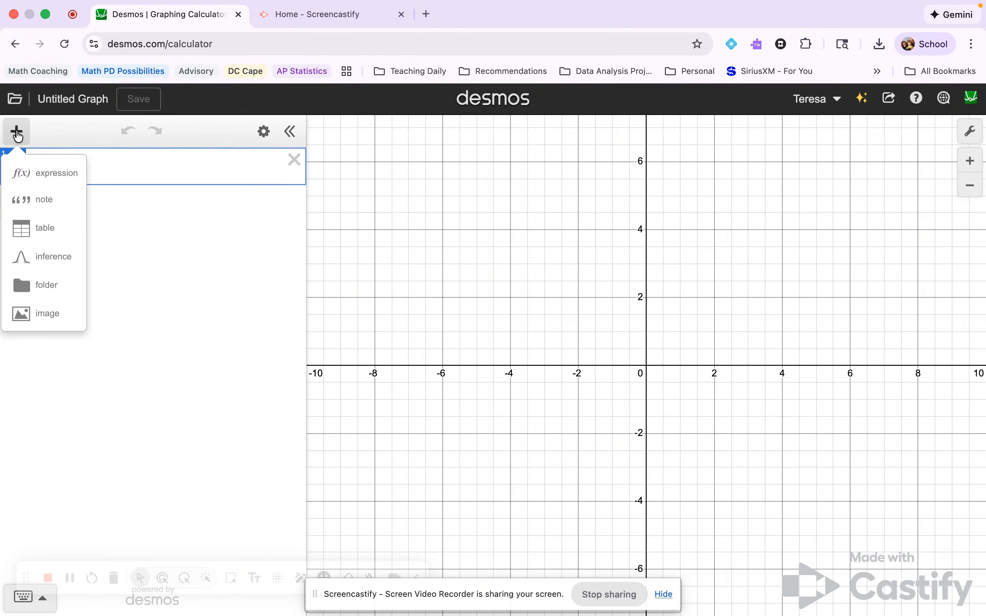
left_click(56, 314)
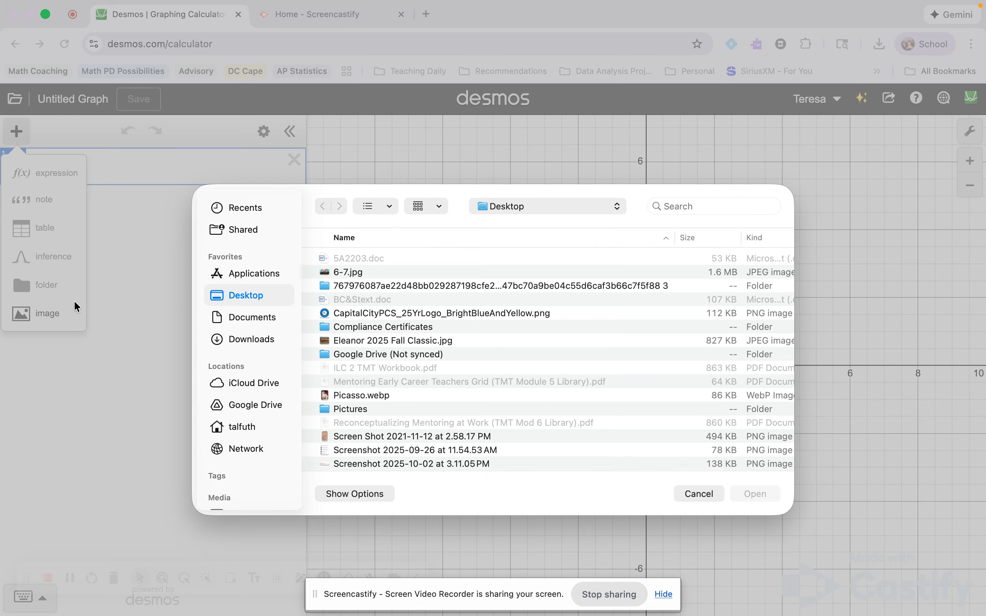
scroll(405, 375, "down", 1)
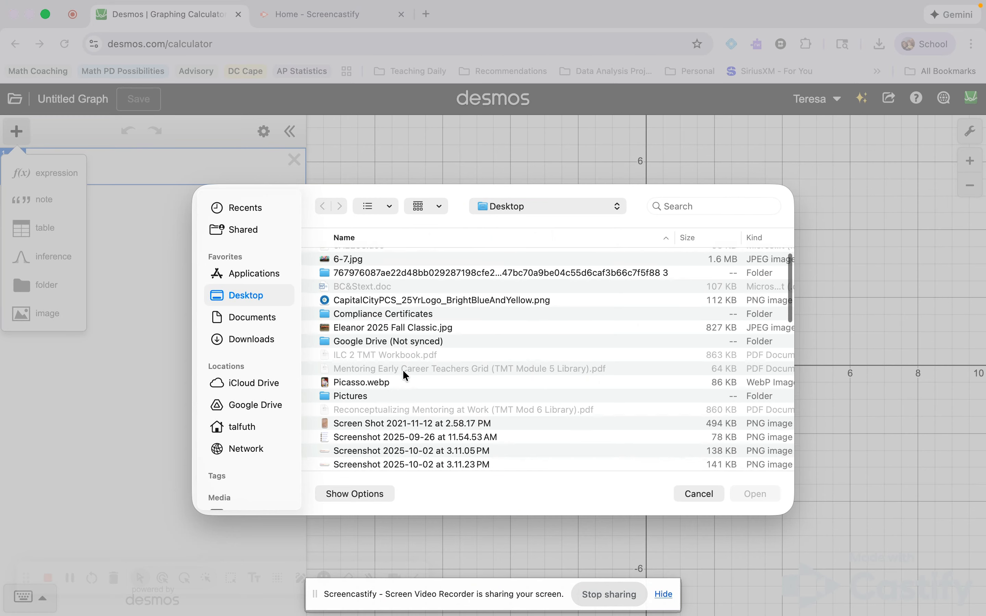
left_click(370, 383)
left_click(745, 493)
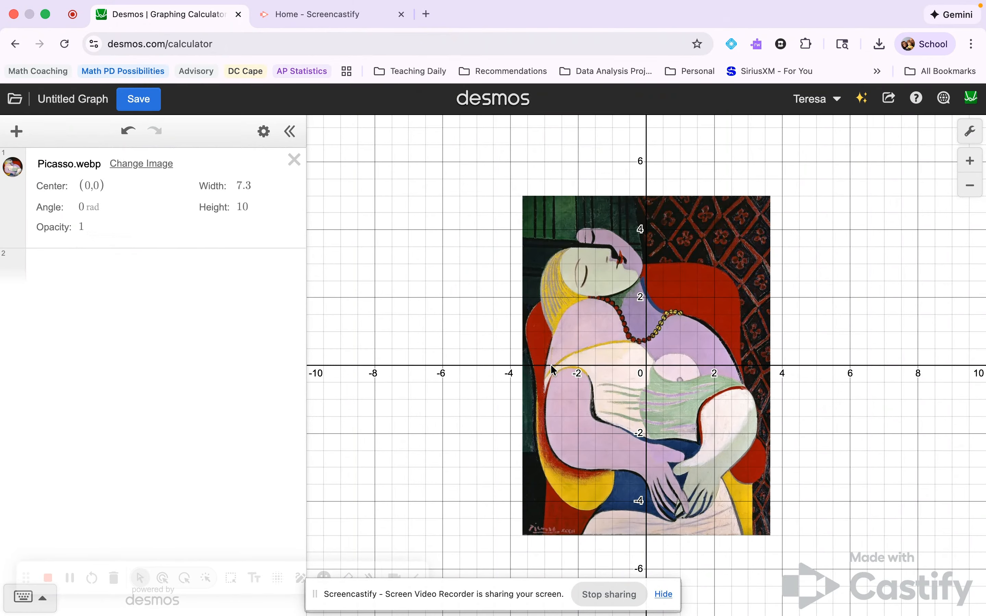
Step: Enlarge the Picasso image on the grid to a width of 14.6 and a height of 20, keeping it centered at (0,0)
left_click(550, 309)
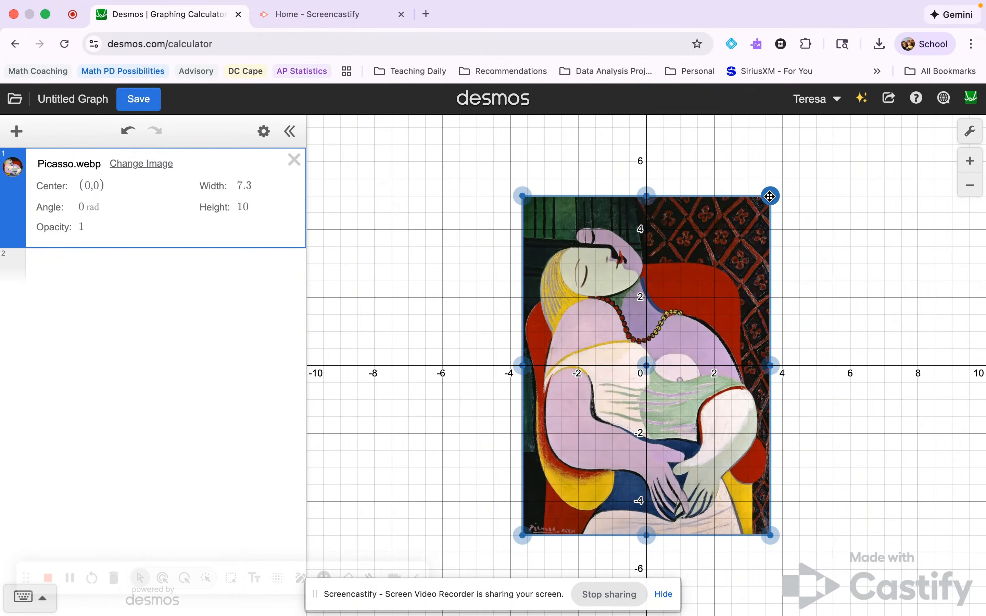
left_click_drag(769, 197, 857, 140)
scroll(859, 231, "up", 3)
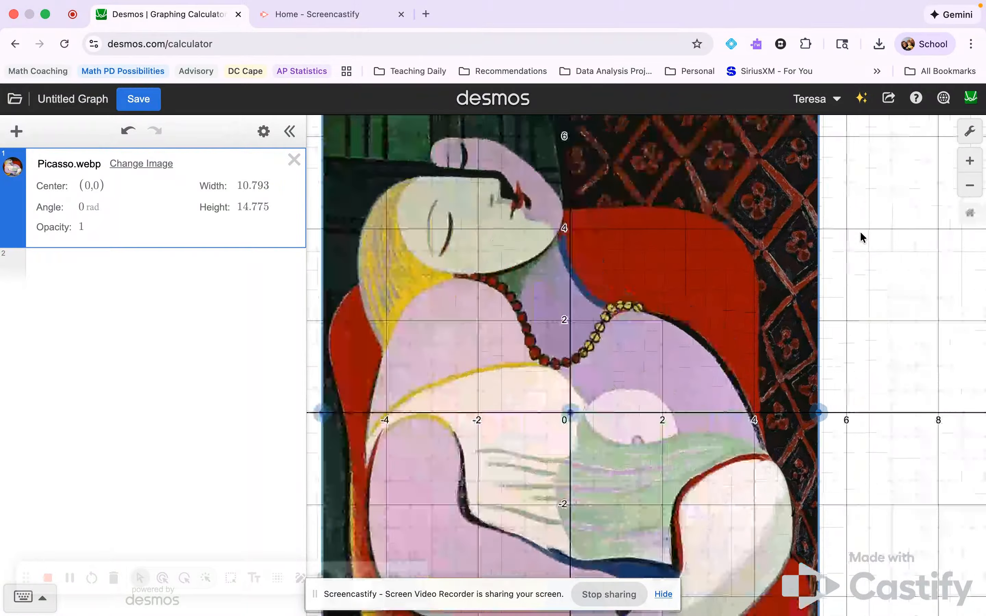
scroll(859, 231, "down", 3)
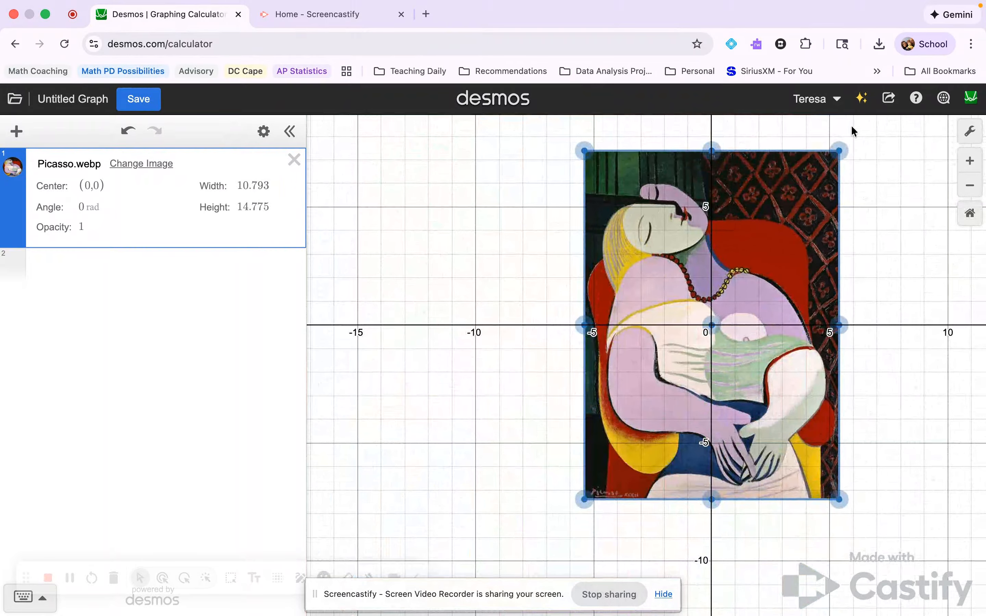
left_click(891, 204)
left_click_drag(891, 205, 856, 244)
left_click(793, 227)
left_click_drag(801, 191, 848, 132)
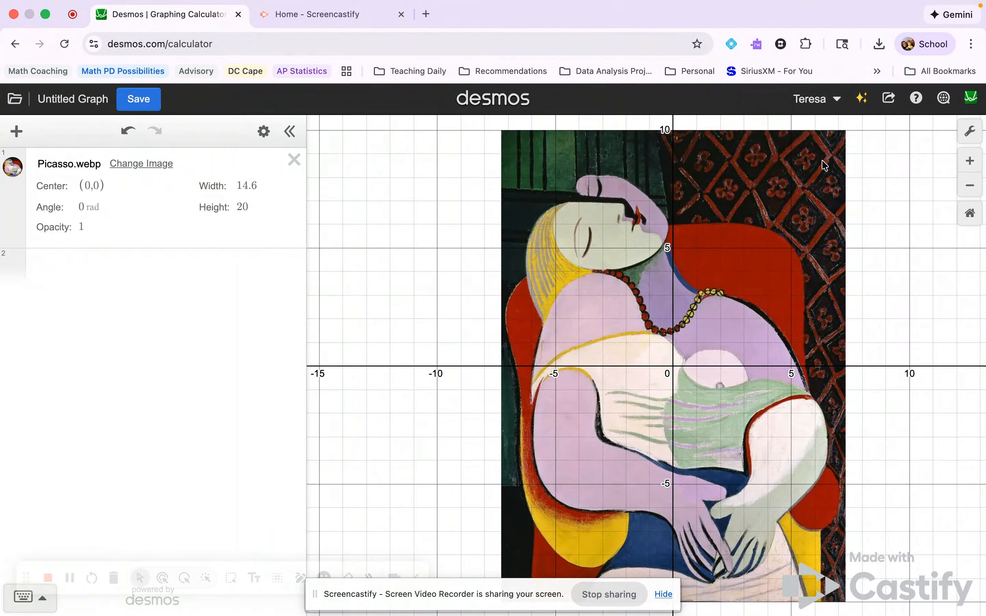
mouse_move(434, 469)
left_mouse_down()
mouse_move(435, 337)
mouse_move(436, 466)
left_mouse_up()
Step: Set the Picasso image's opacity to .5
left_click(84, 226)
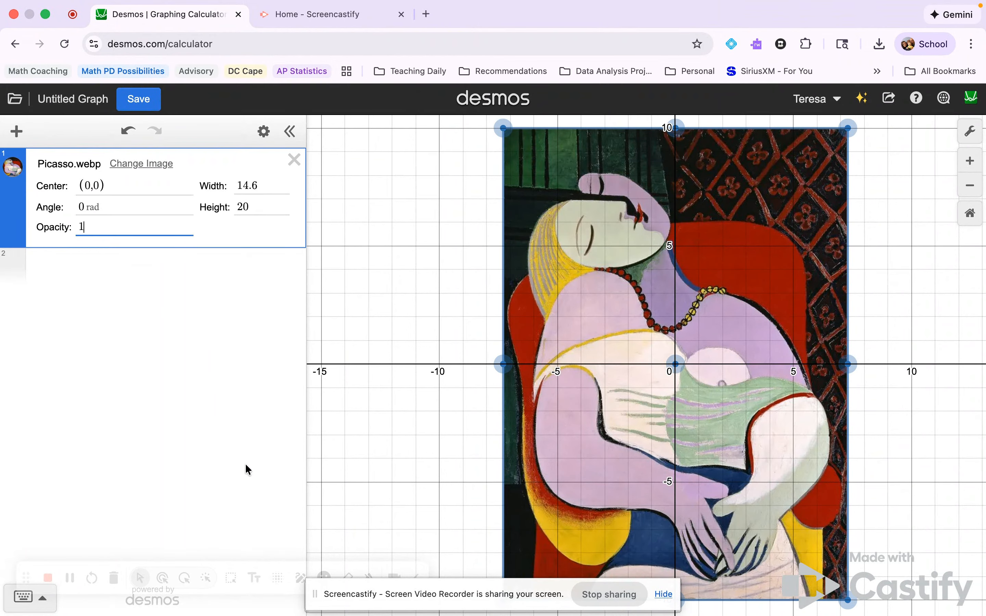
key("BackSpace")
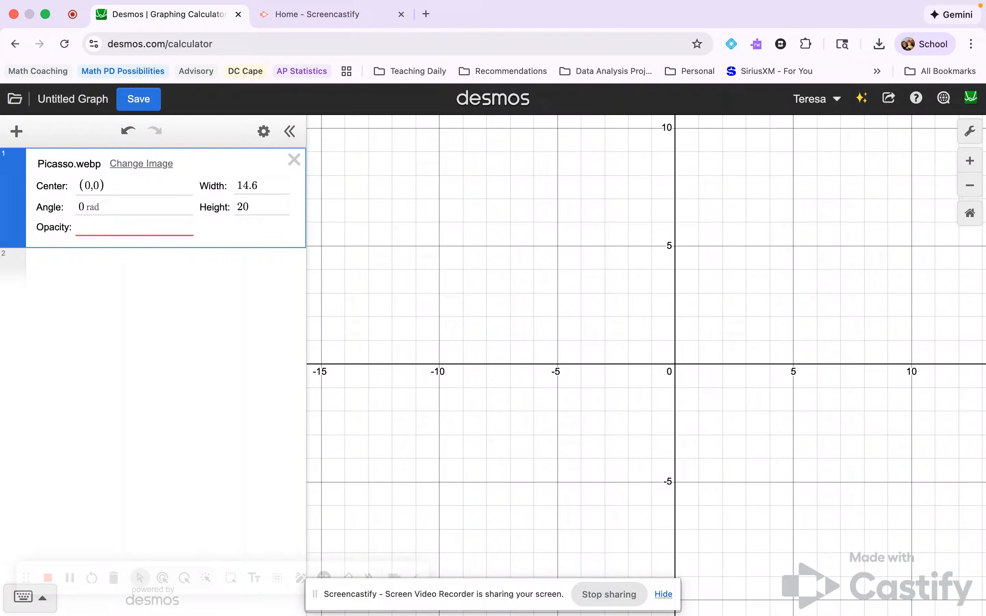
type(".5")
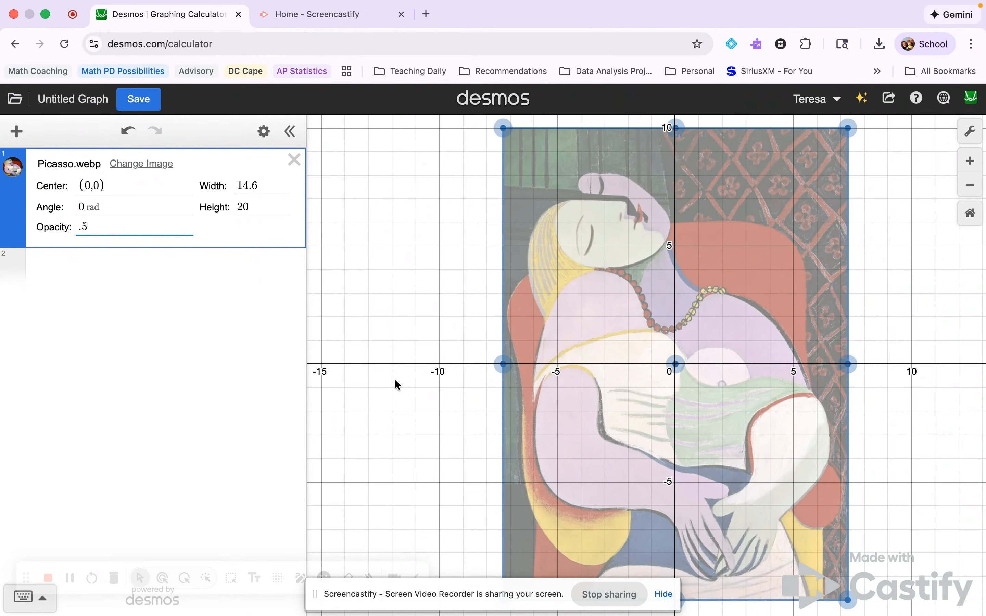
left_click(455, 297)
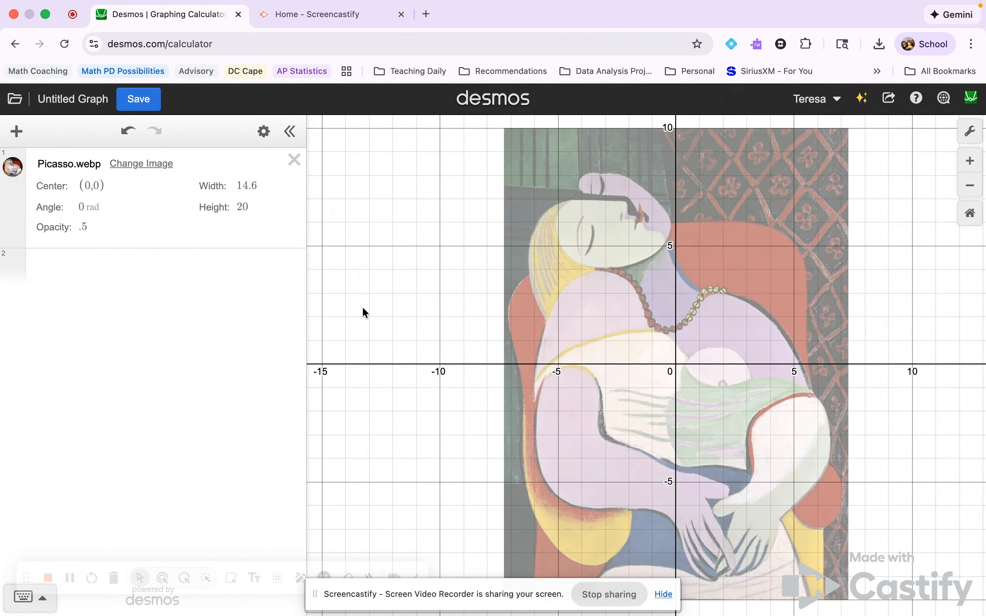
Step: Add the parabola f(x) = x^2 as a new expression and enclose its x in parentheses
left_click(176, 265)
type("f(x)=x^2")
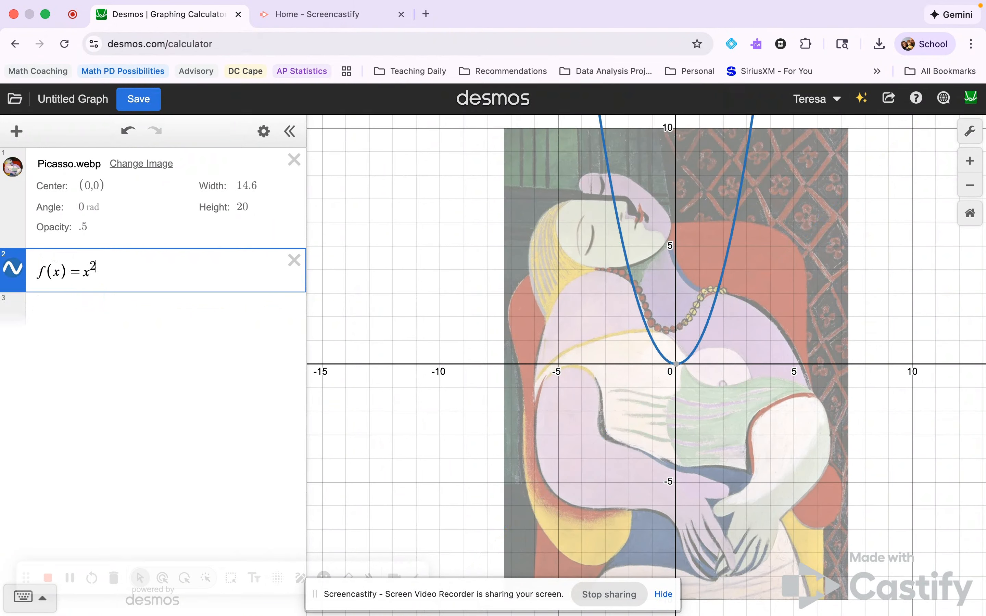
key("Left")
type("(")
key("Right")
type(")")
Step: Shift the parabola 3 units left and 4 up to the bottom of the chin with f(x) = (x+3)^2 + 4
left_click(676, 365)
type("+3")
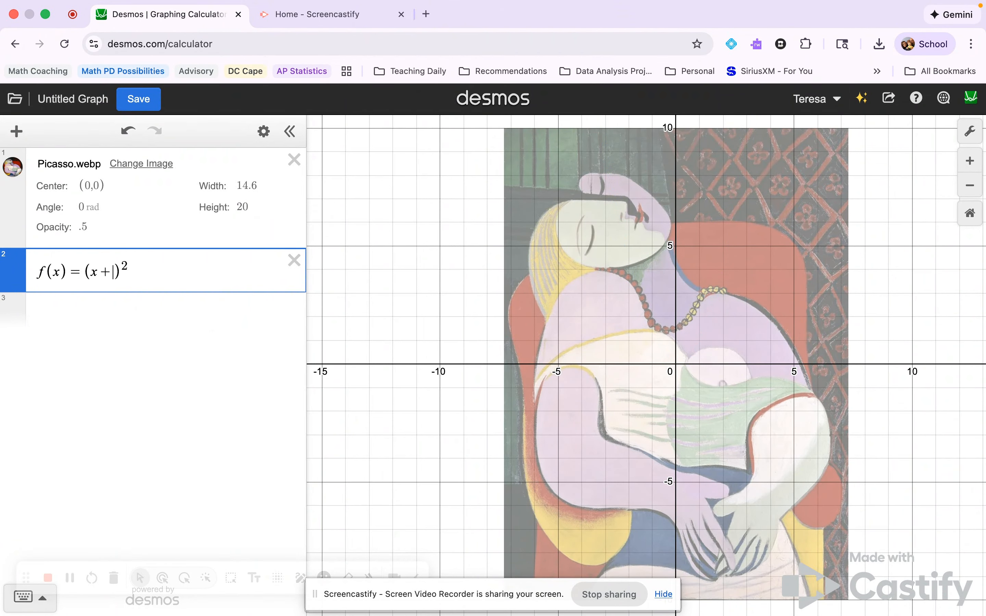
key("Right")
key("Right")
key("Right")
key("Right")
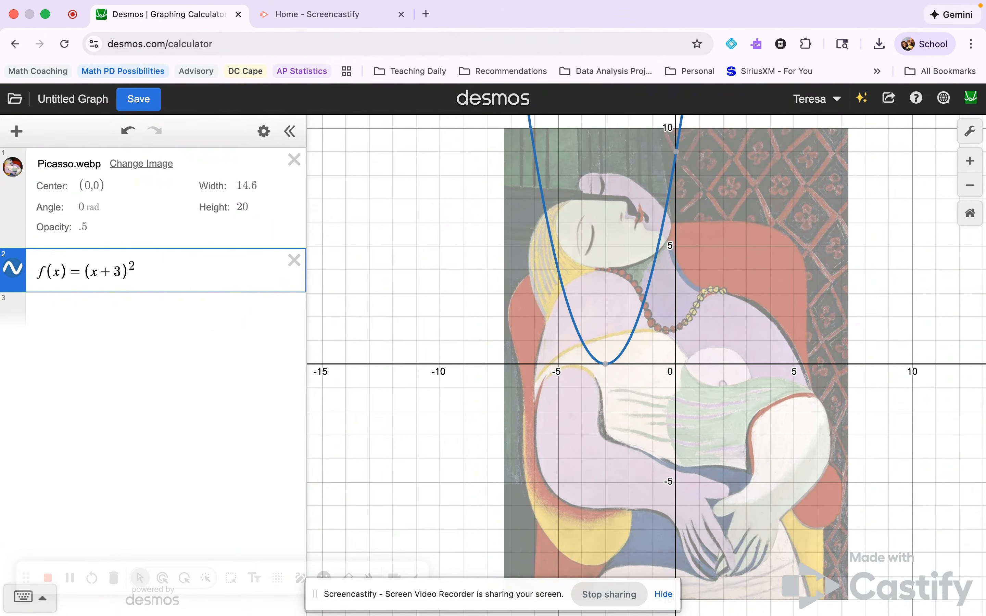
type("+4")
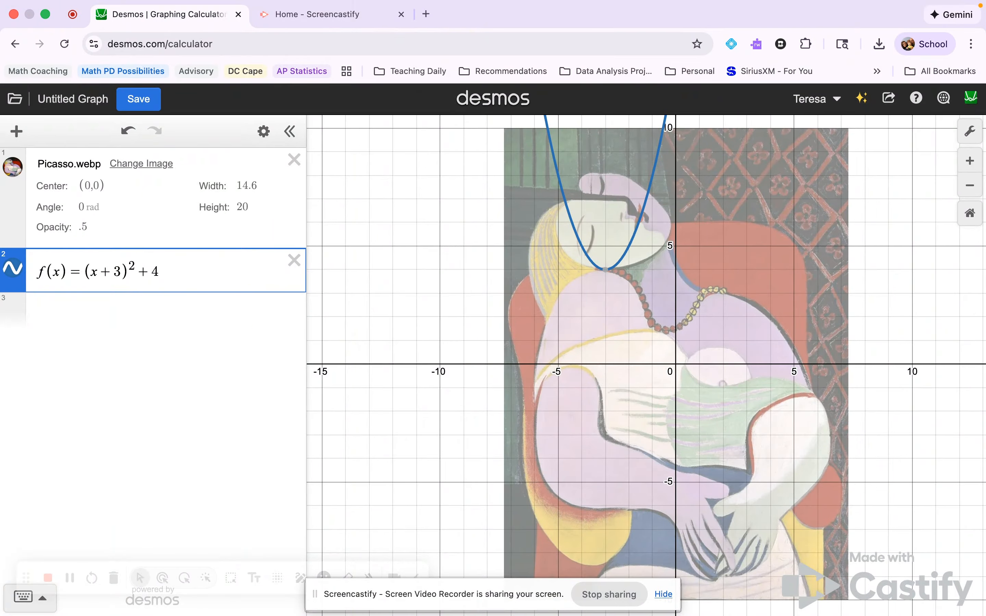
Step: Widen the parabola to fit the jawline by trying leading coefficients .5, .3, .2 and .1, settling on .15
left_click(83, 272)
type(".5")
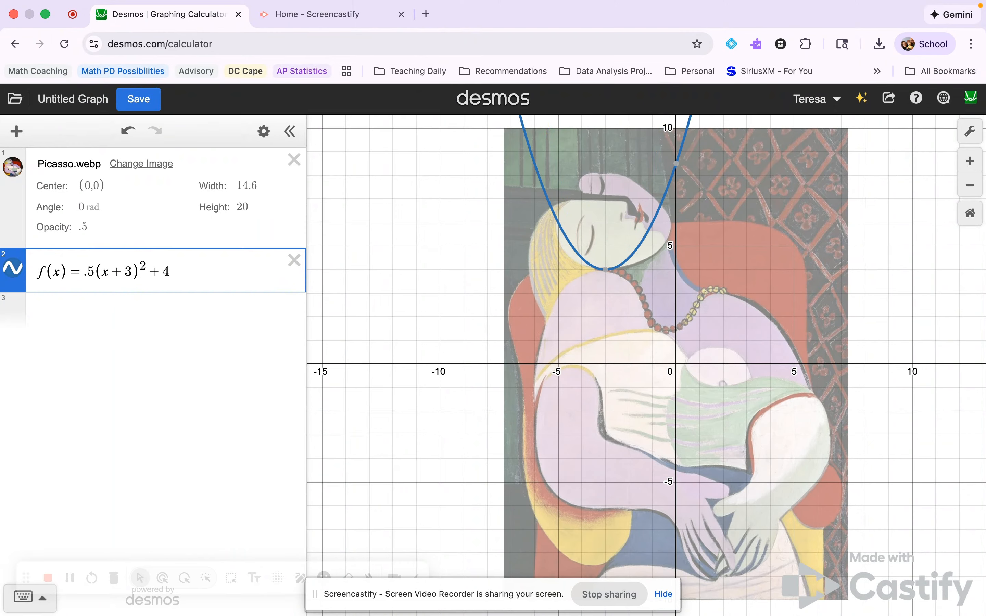
key("BackSpace")
type("3")
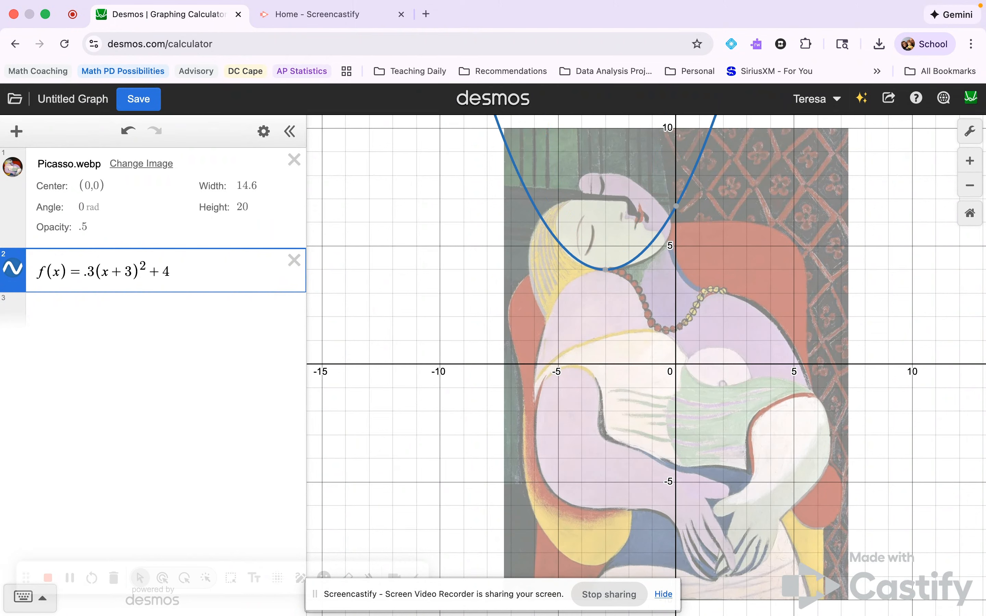
key("BackSpace")
type("2")
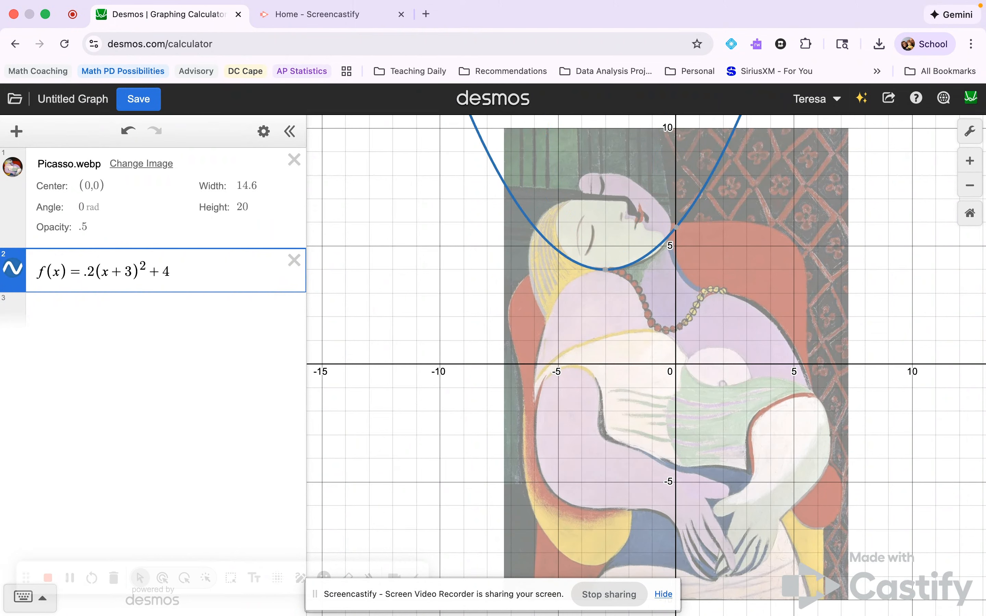
key("BackSpace")
type("1")
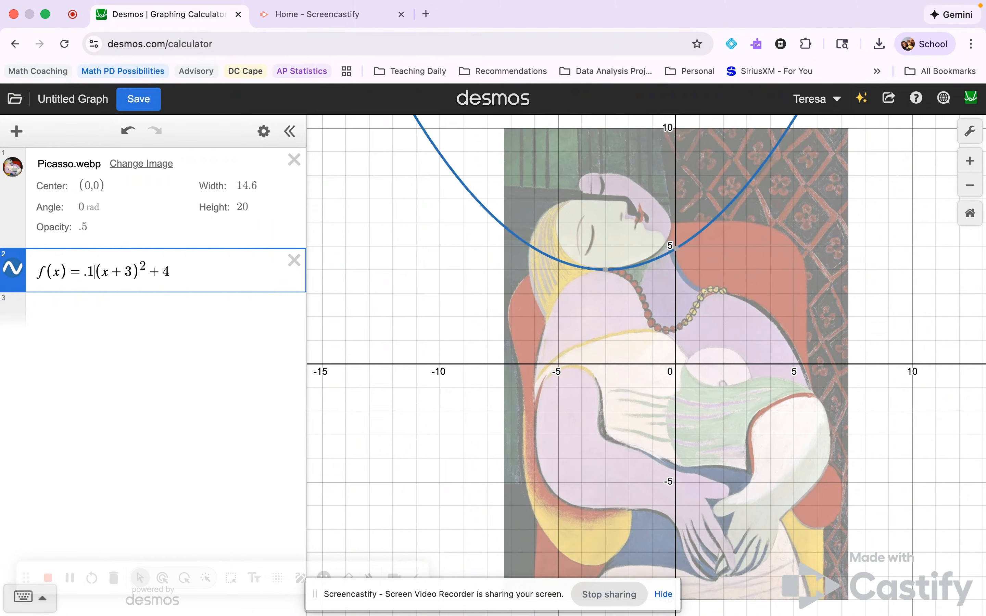
key("BackSpace")
type("2")
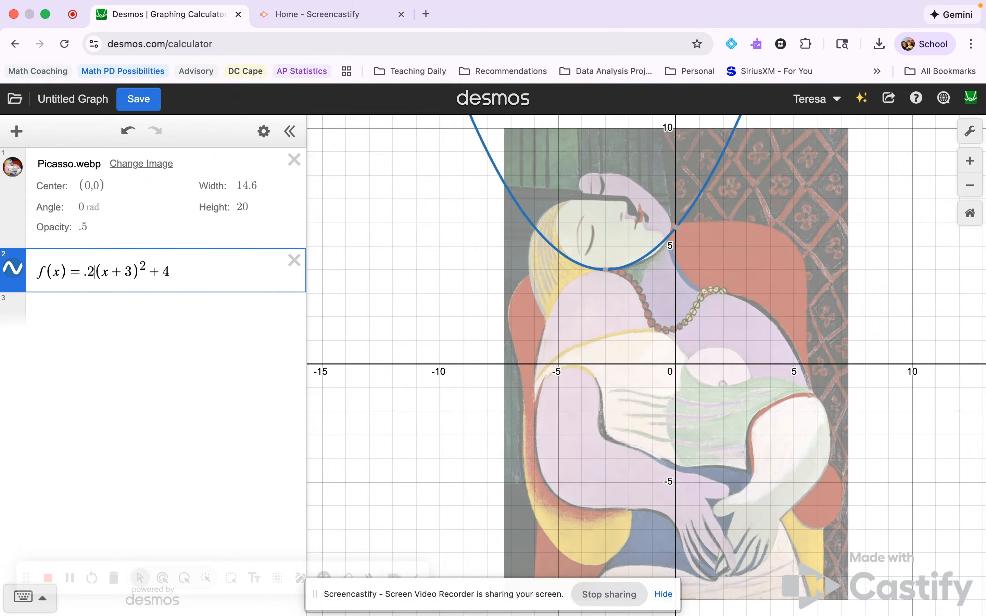
key("BackSpace")
type("15")
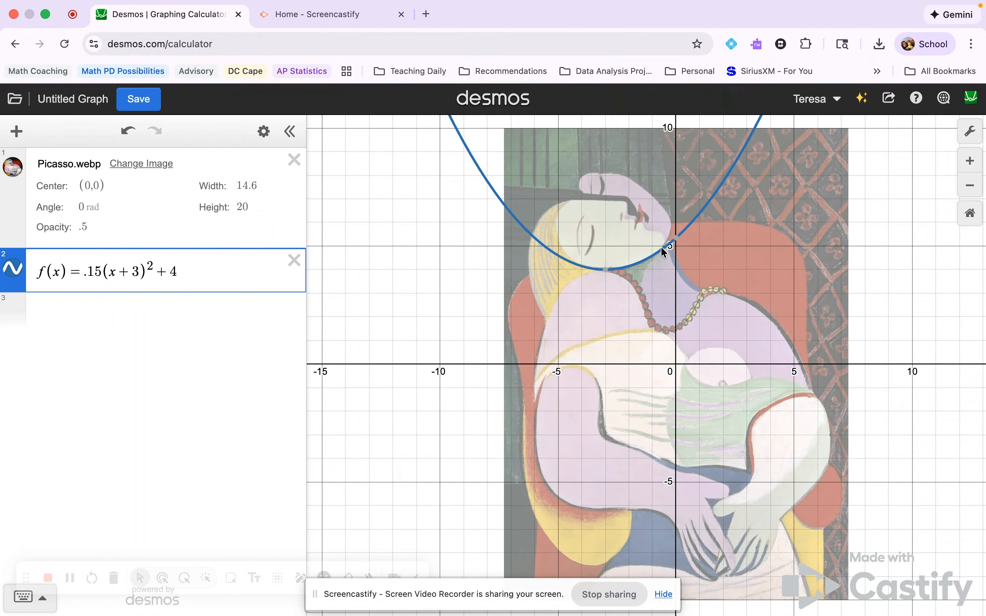
left_click(611, 277)
Step: Add the sine curve g(x) = sin(x) as a new expression below the parabola
left_click(155, 310)
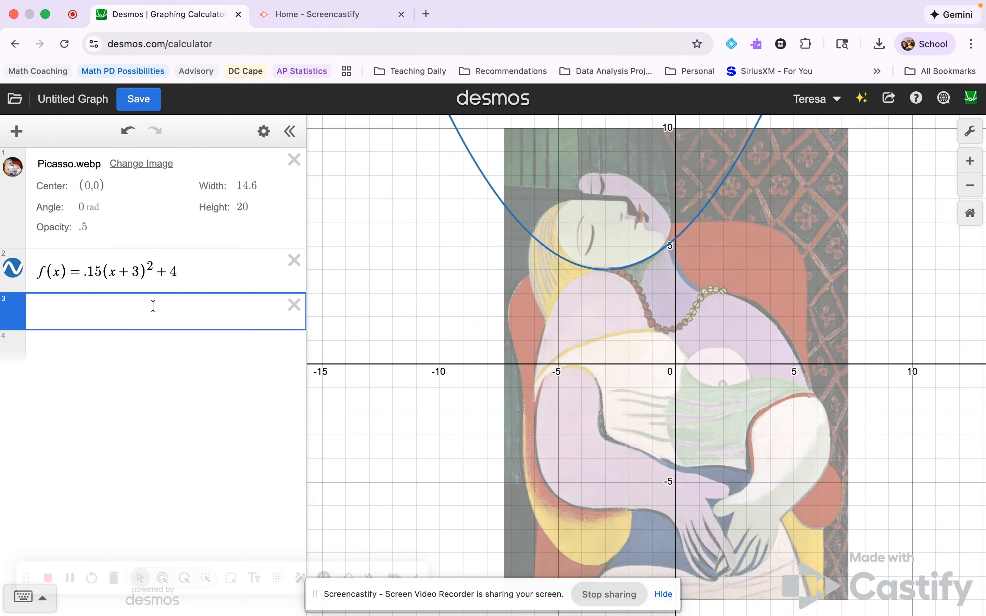
type("g(x)")
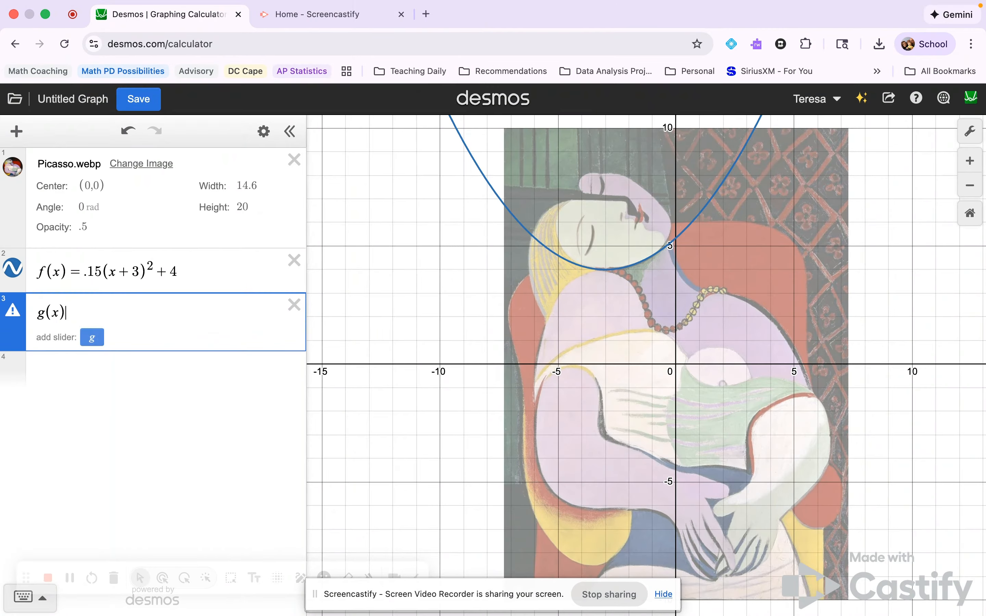
type("=")
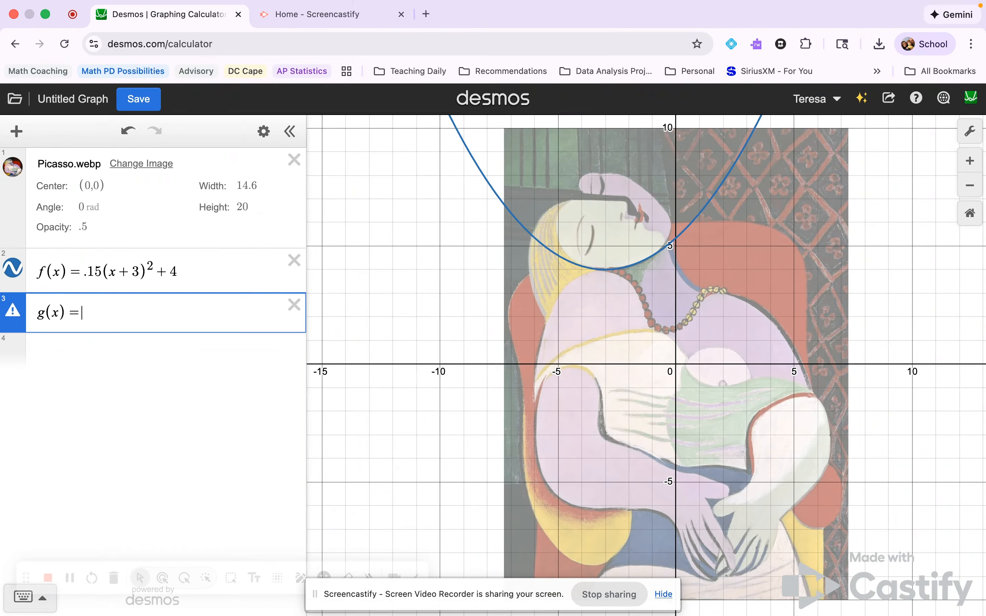
type("sin(x)")
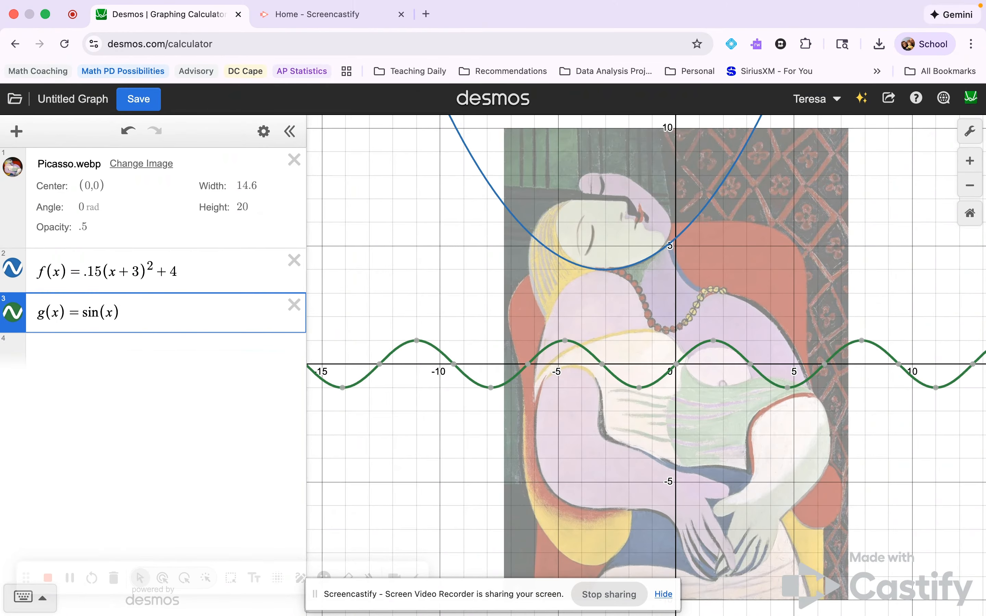
Step: Shift the sine curve up 2.5 and right 1 toward the necklace with g(x) = sin(x-1) + 2.5
left_click(639, 387)
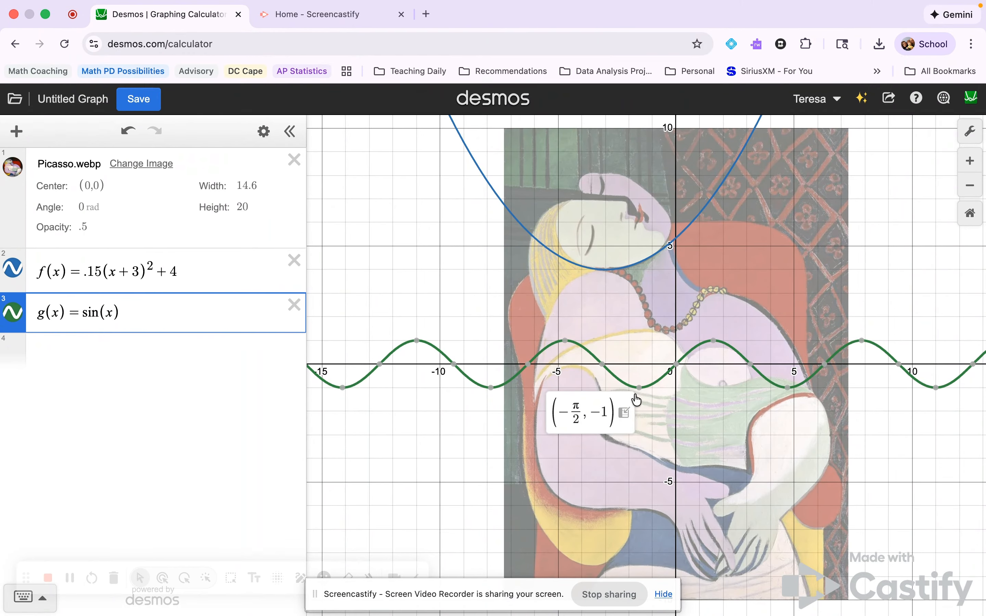
mouse_move(639, 385)
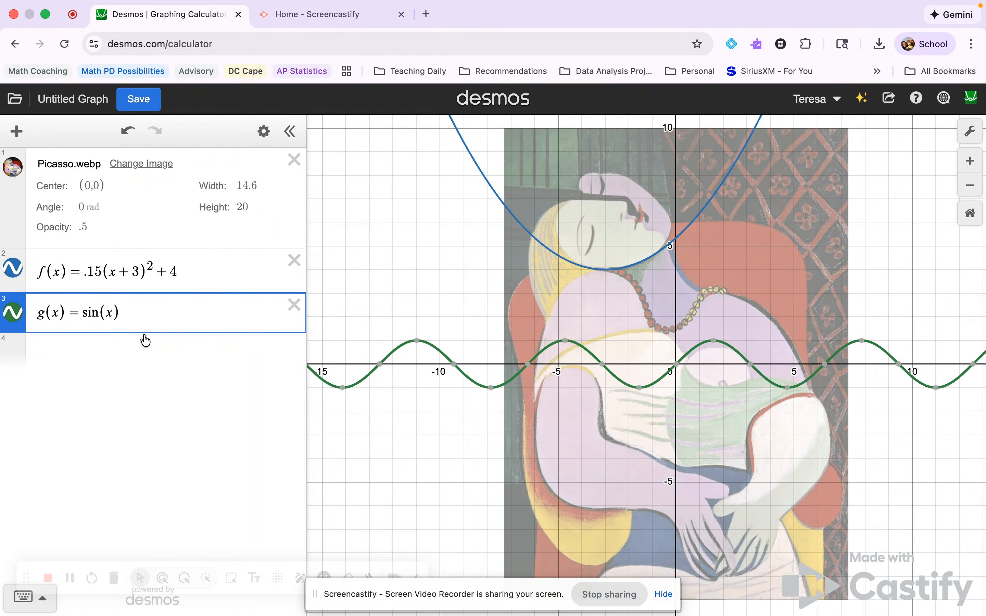
type("+ 2.5")
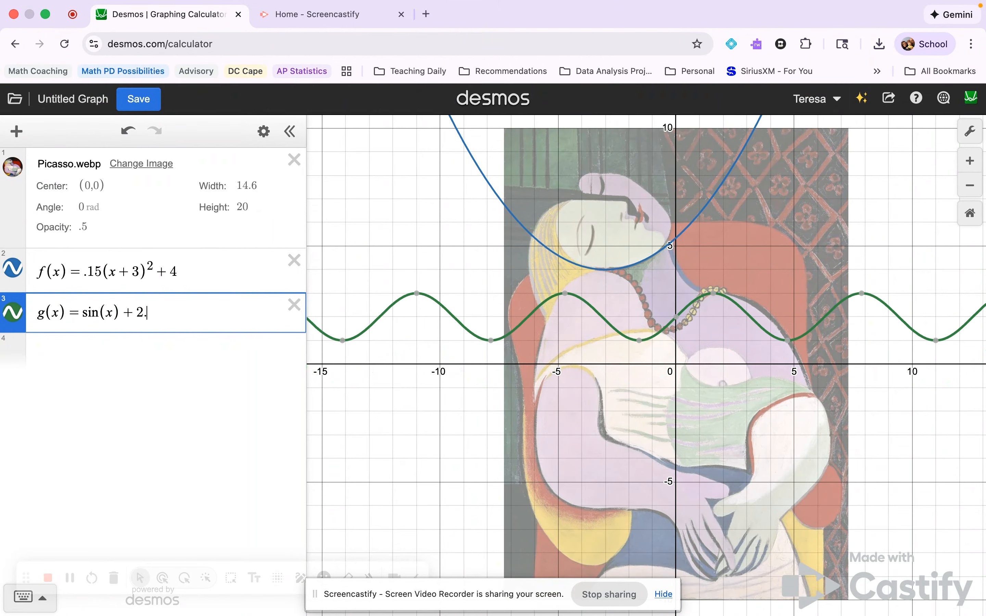
key("Left")
key("Left")
key("Left")
key("Left")
key("Left")
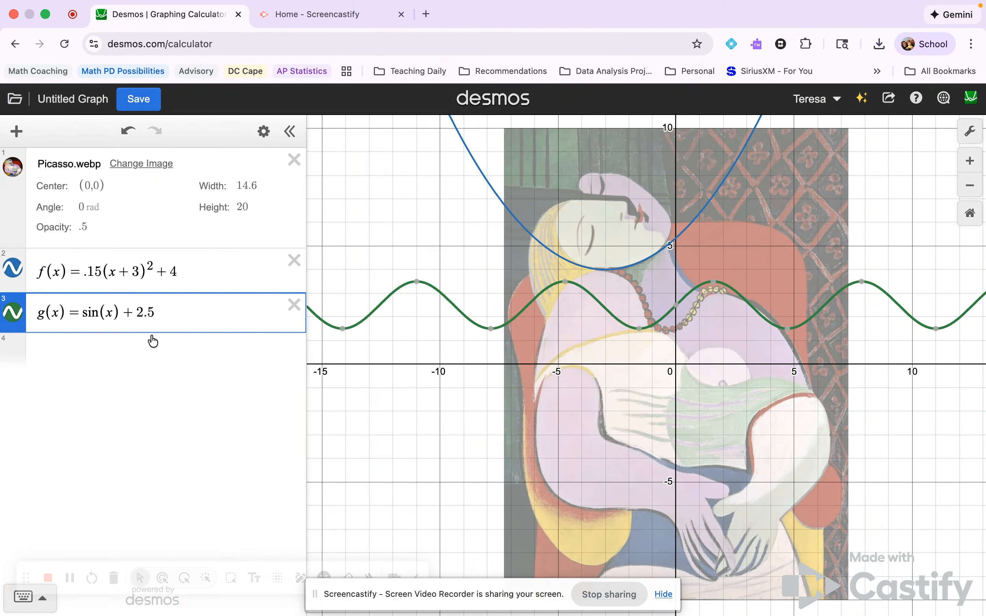
type("-1")
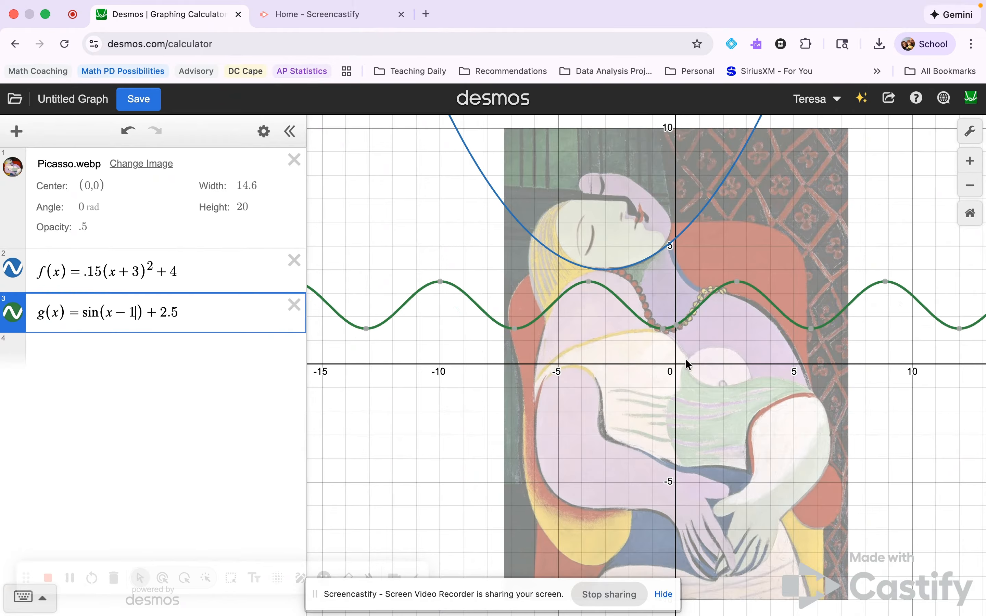
Step: Compress the sine curve horizontally to match the necklace by trying x coefficients 2 and 1.5, then setting 1.6
mouse_move(666, 334)
left_click(105, 312)
type("2")
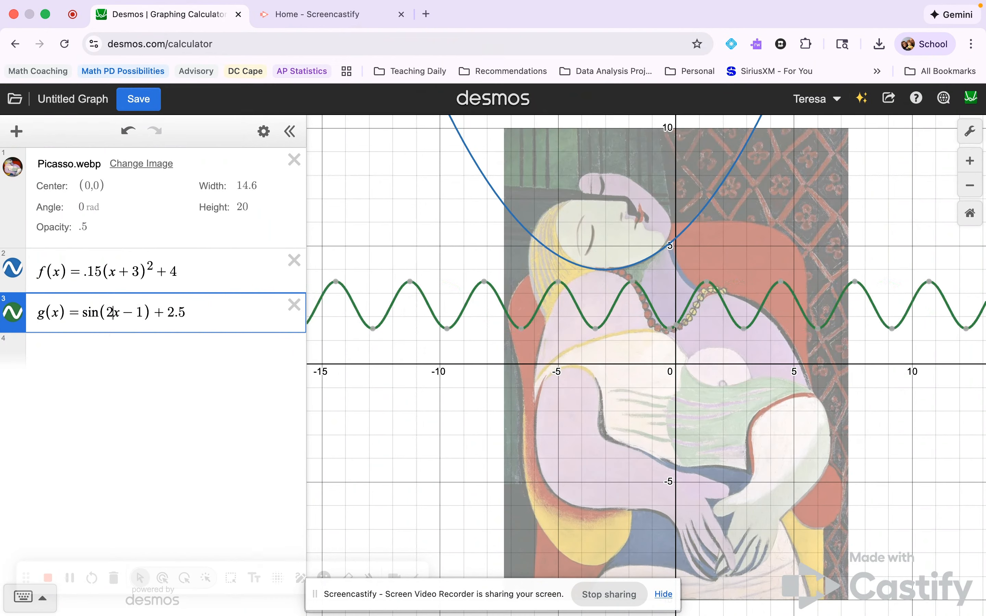
key("BackSpace")
type("1.")
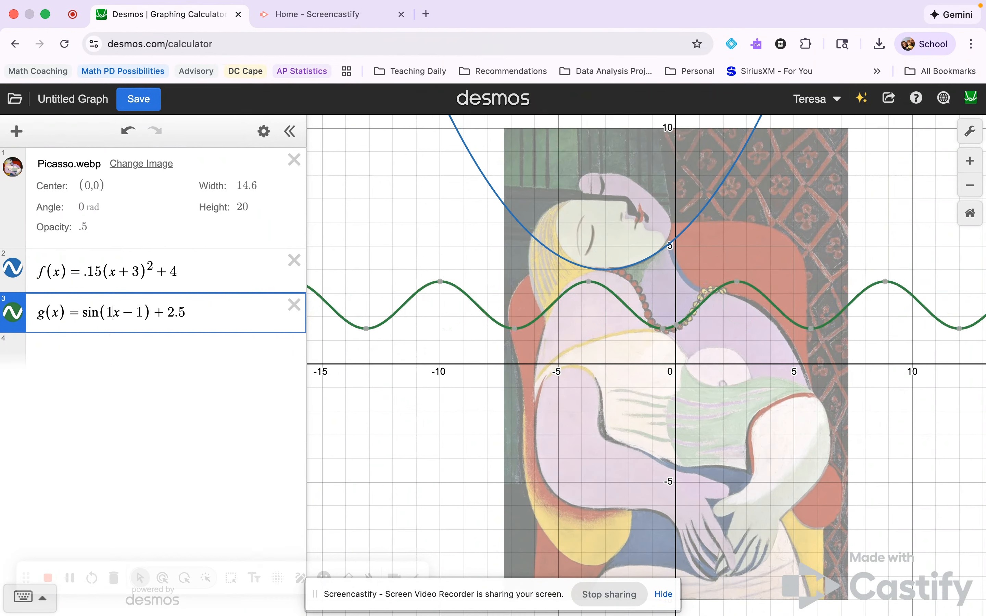
type("5")
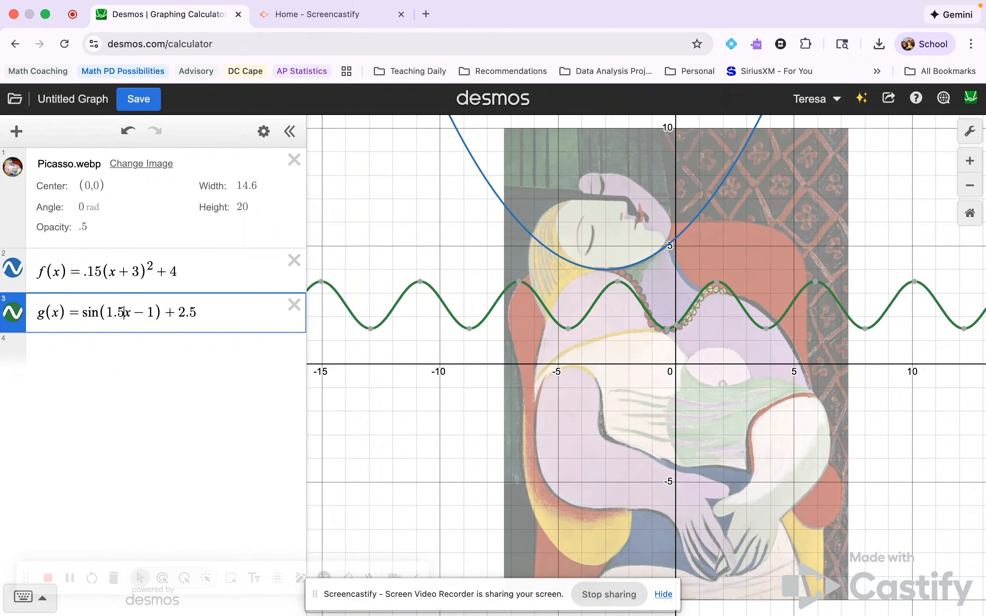
key("BackSpace")
type("6")
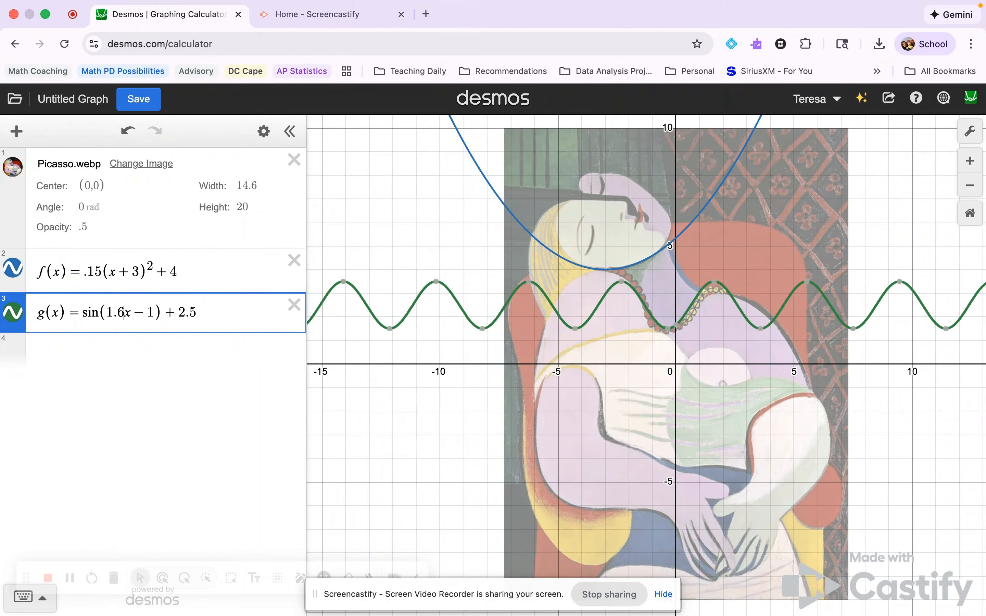
Step: Set the sine curve's x coefficient to 1.7, then try an amplitude of 2 and settle on 1.5
key("BackSpace")
type("7")
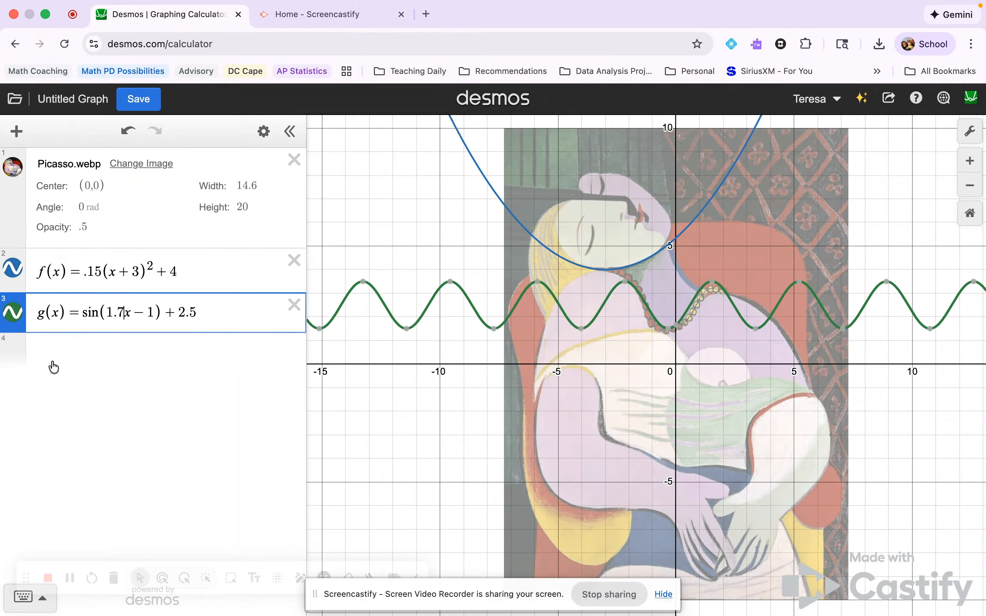
left_click(79, 316)
mouse_move(626, 287)
type("2")
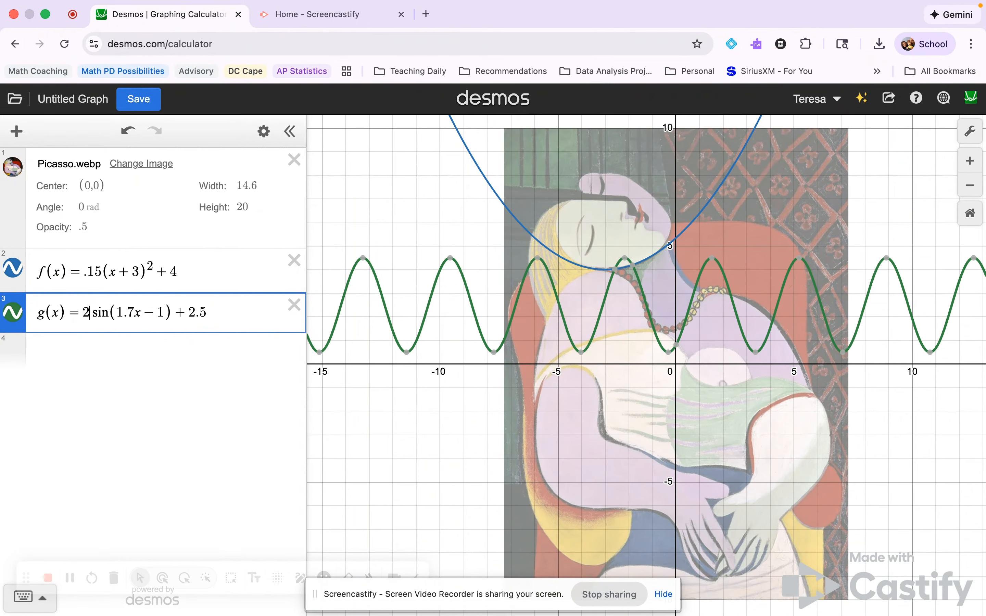
key("BackSpace")
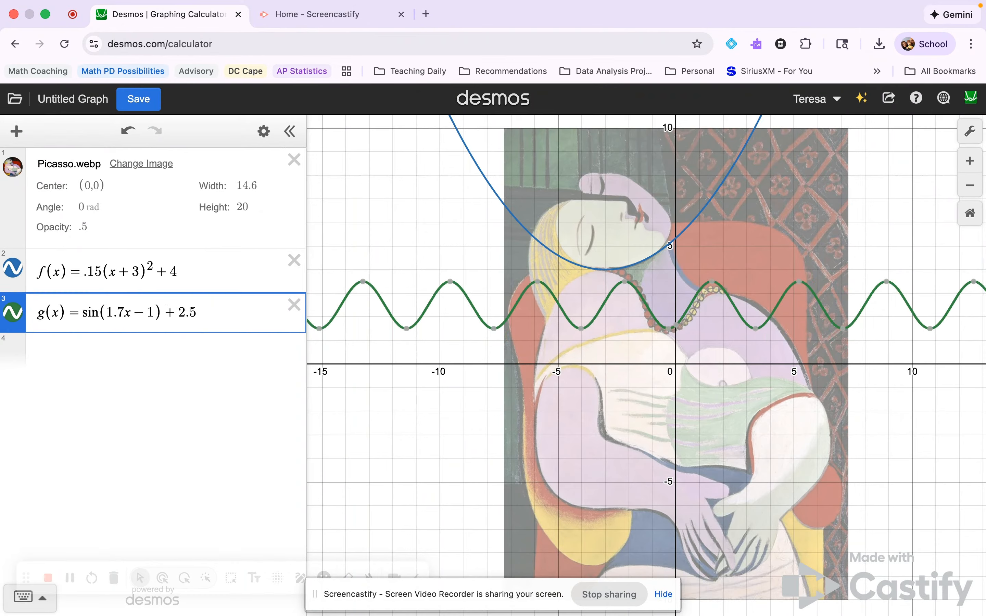
type("1.5")
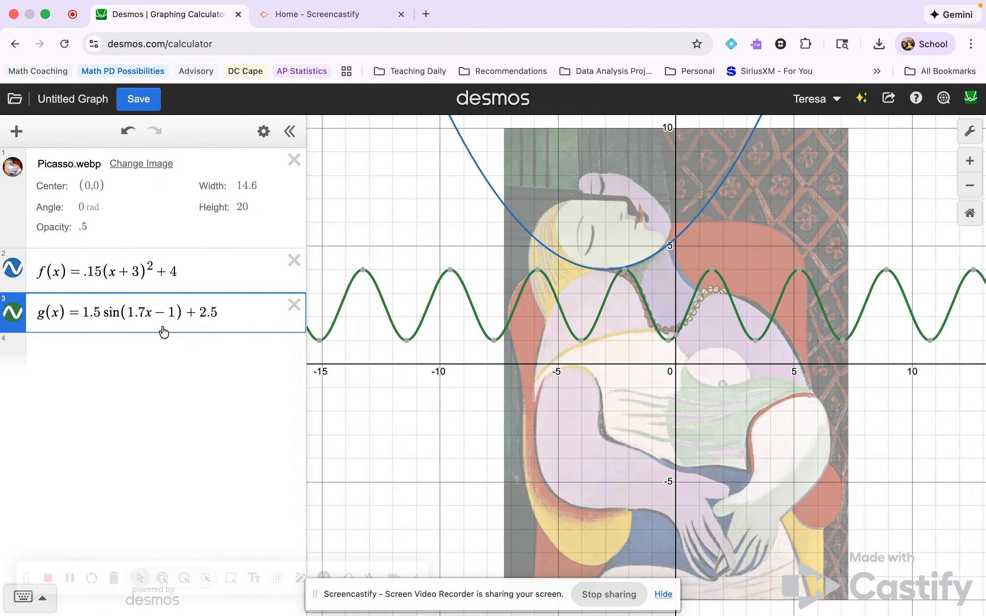
Step: Raise the sine curve to the necklace by trying vertical shift 2.7 and setting 2.8, and reduce its amplitude to 1.4
left_click_drag(675, 335, 665, 342)
left_click(216, 312)
key("BackSpace")
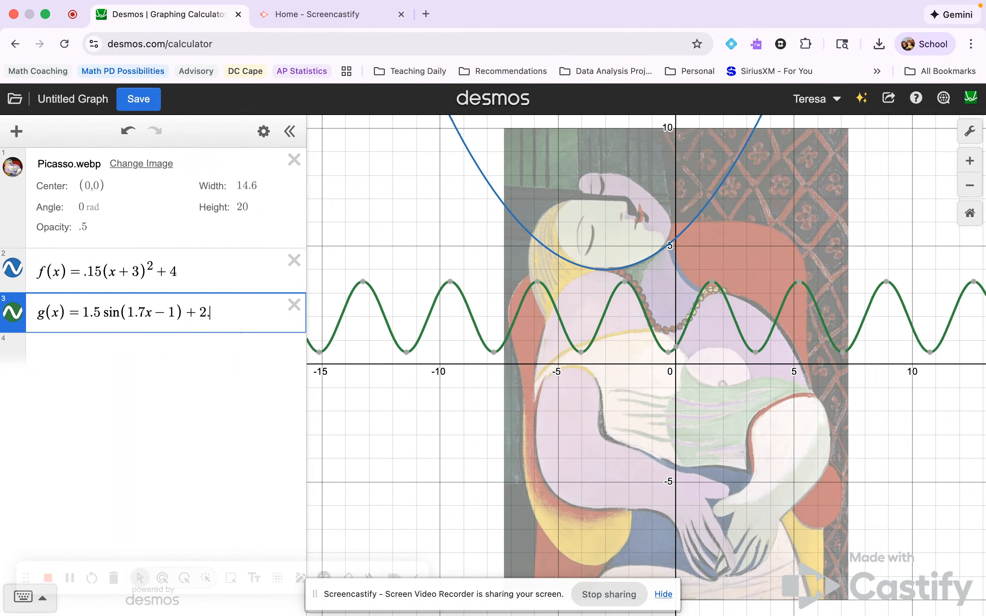
type("7")
key("BackSpace")
type("8")
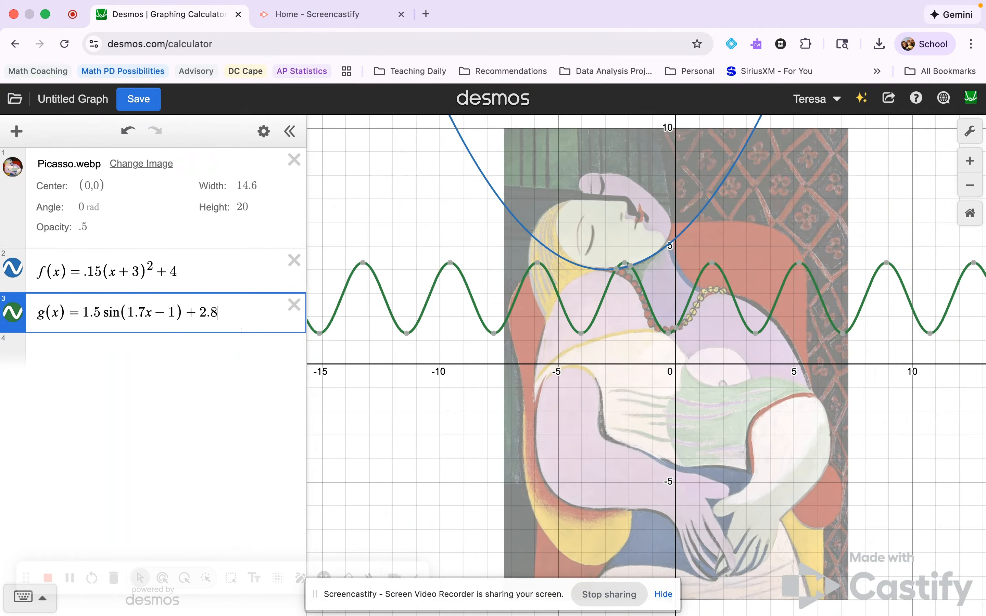
left_click(102, 313)
key("BackSpace")
type("4")
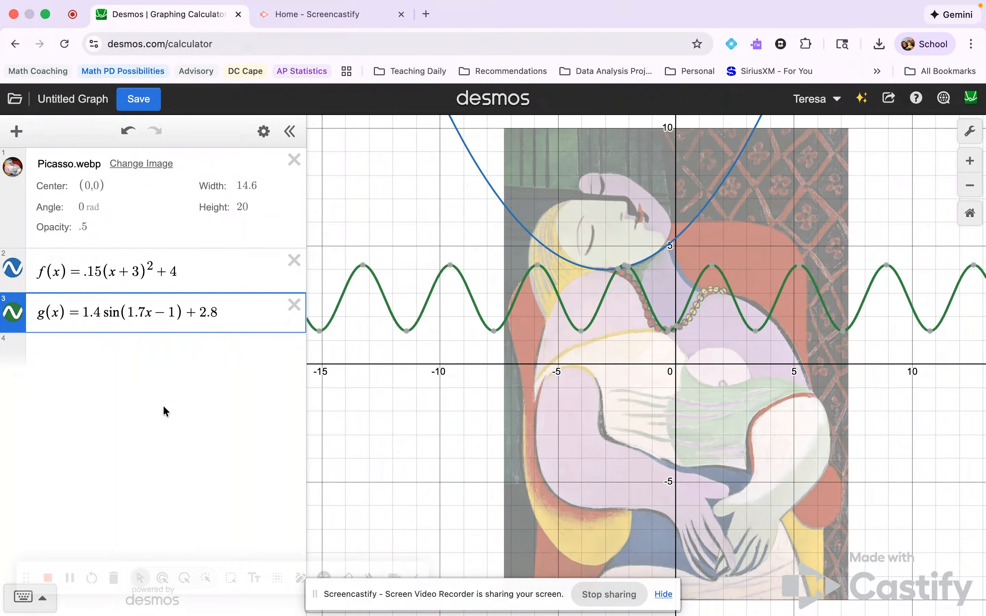
Step: Widen the sine curve to match the necklace by trying x coefficients 1.5 and 1.4, settling on 1.5
left_click(145, 312)
key("BackSpace")
type("5")
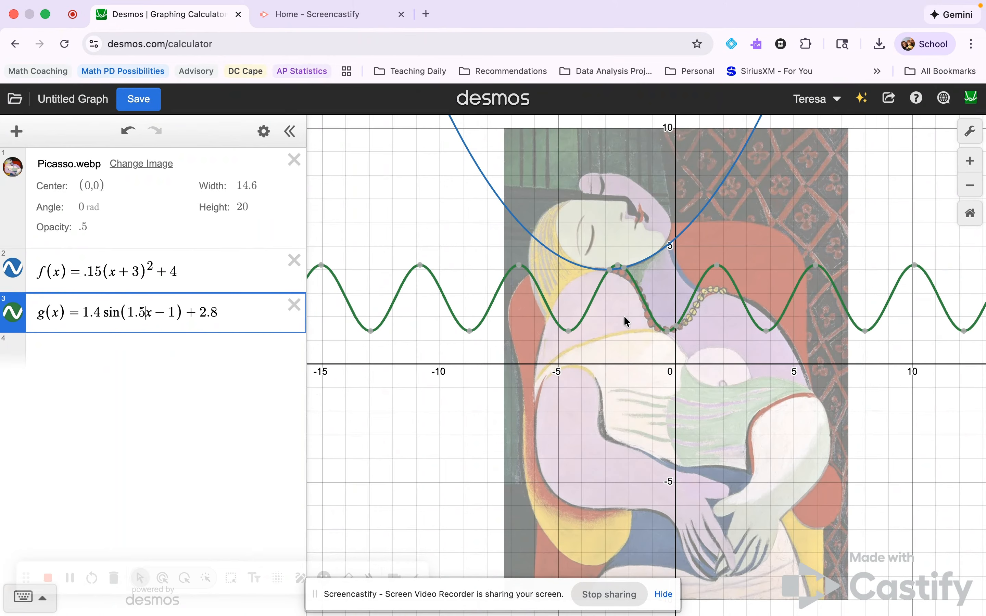
key("BackSpace")
type("4")
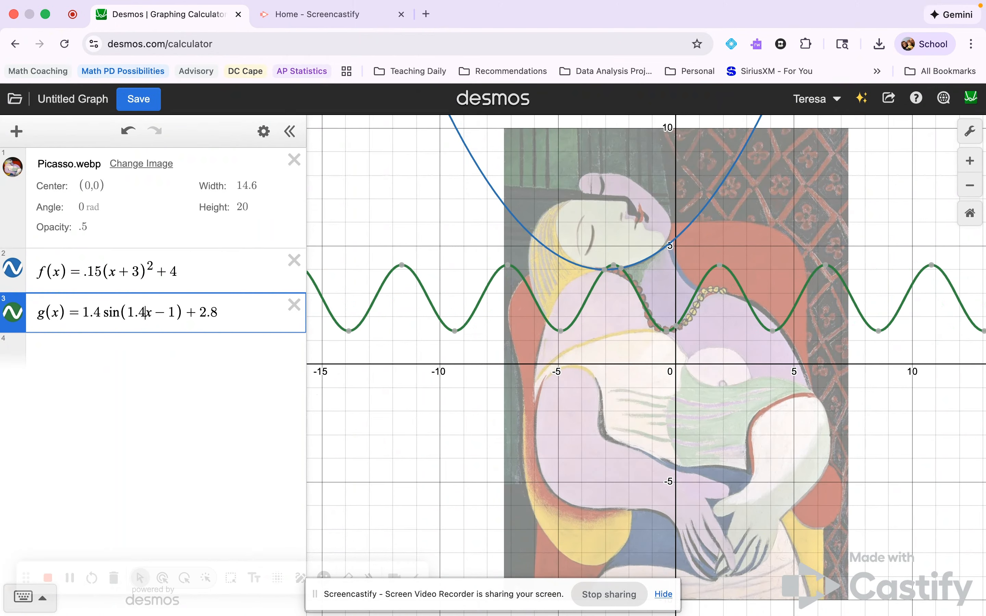
key("BackSpace")
type("5")
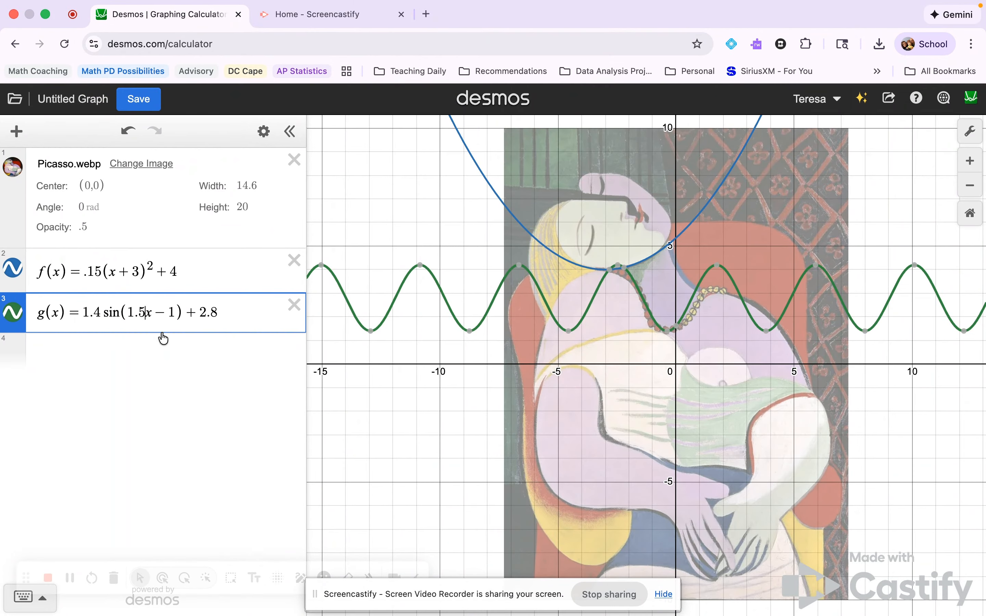
Step: Add the cubic h(x) = (x)^3 as a new expression and reflect it with a leading minus sign
left_click(140, 353)
type("h")
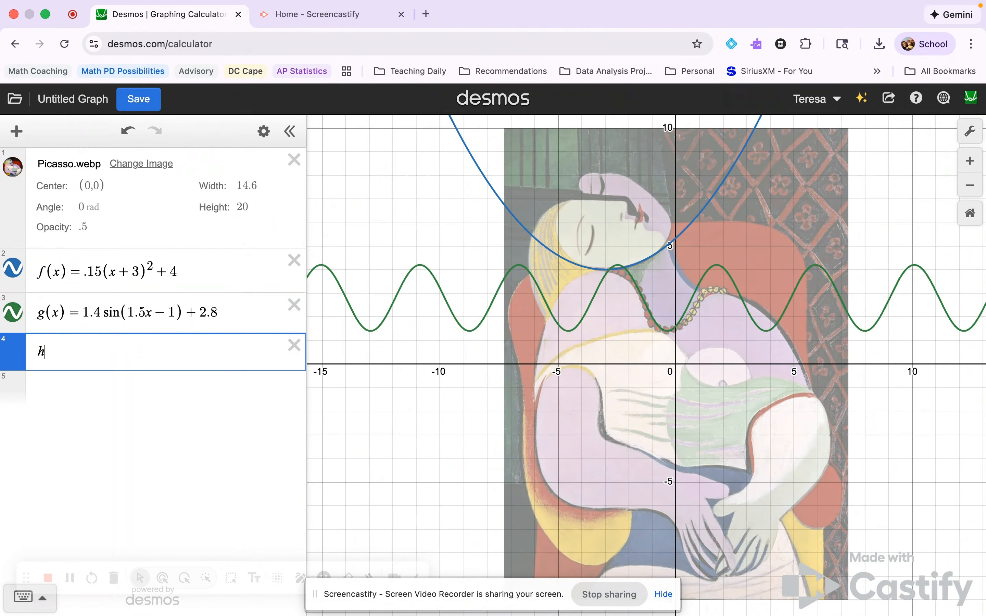
type("(x)=")
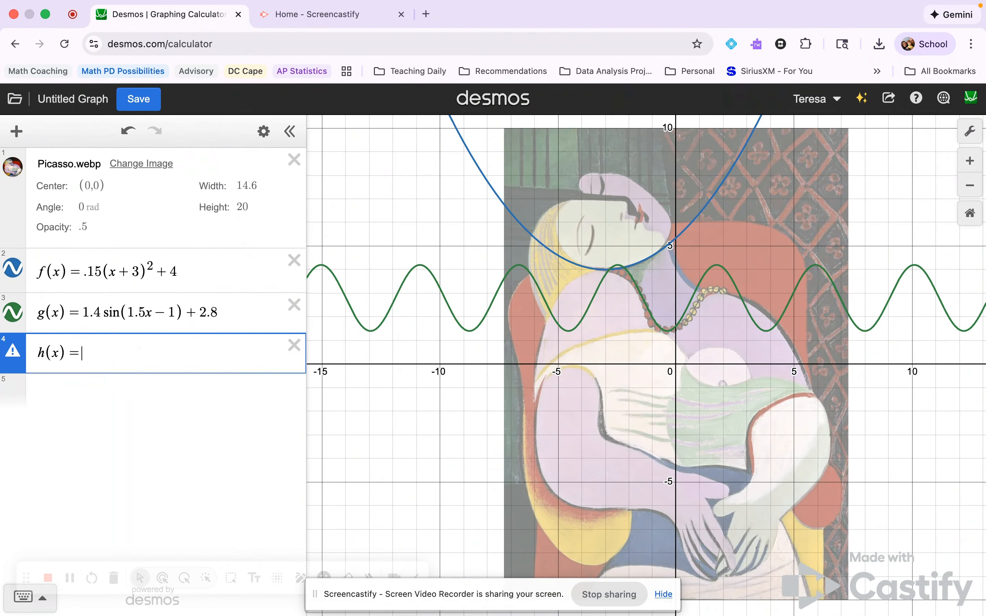
type("(x)^3")
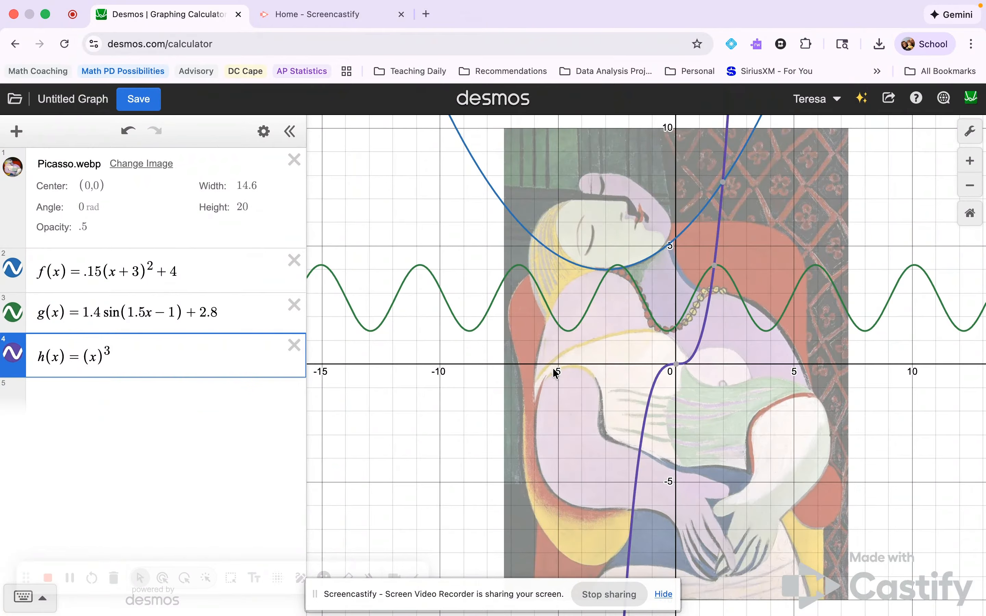
left_click(81, 358)
type("-")
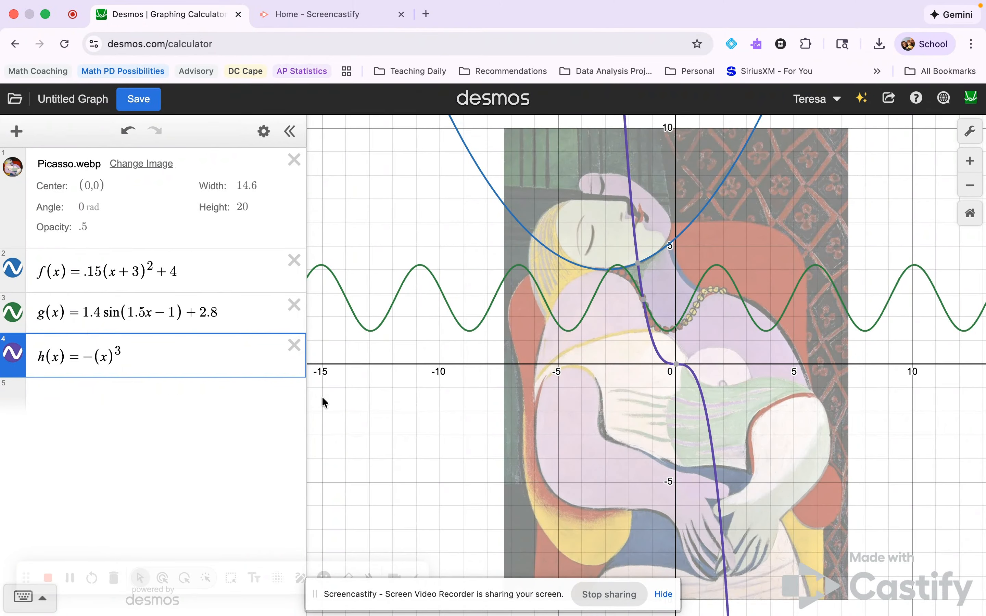
Step: Shift the cubic right 2 and up 3 onto the shoulder with h(x) = -(x-2)^3 + 3
left_click(677, 364)
left_click(109, 359)
type("-2)^3")
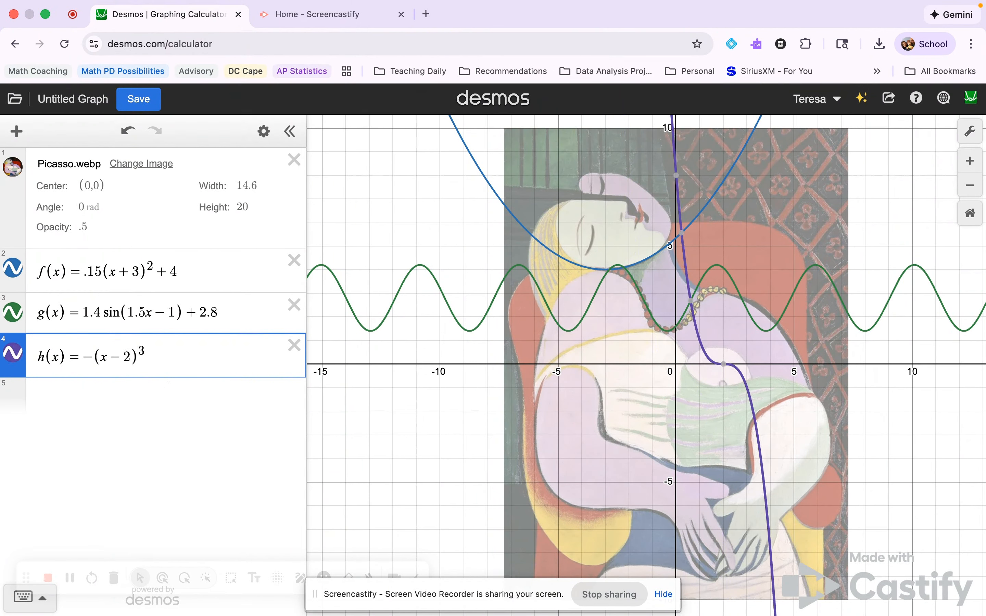
type("+3")
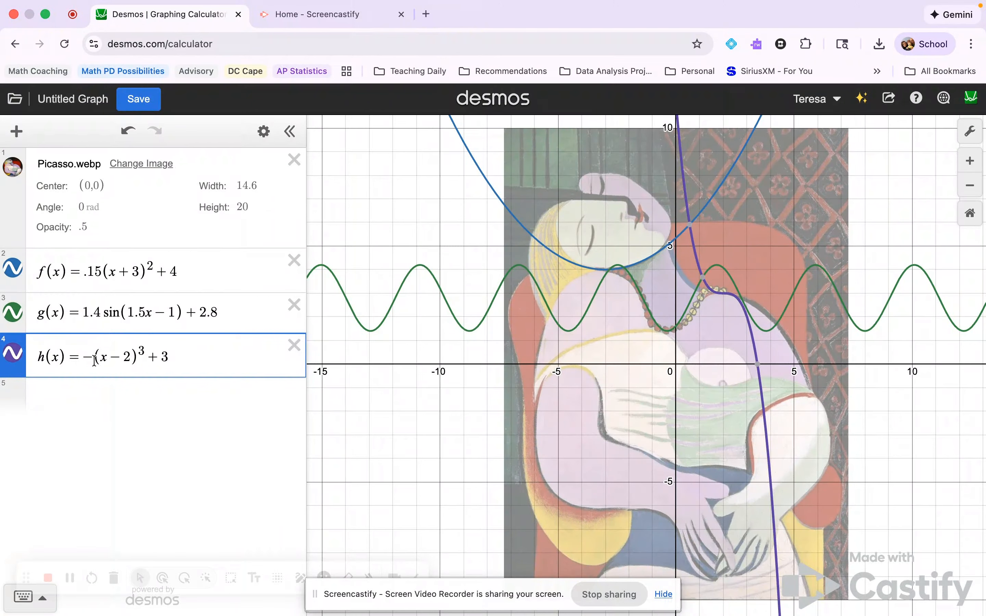
Step: Stretch the cubic along the shoulder by trying leading coefficients -.5, -.3, -.2 and -.1, settling on -.15
type(".5")
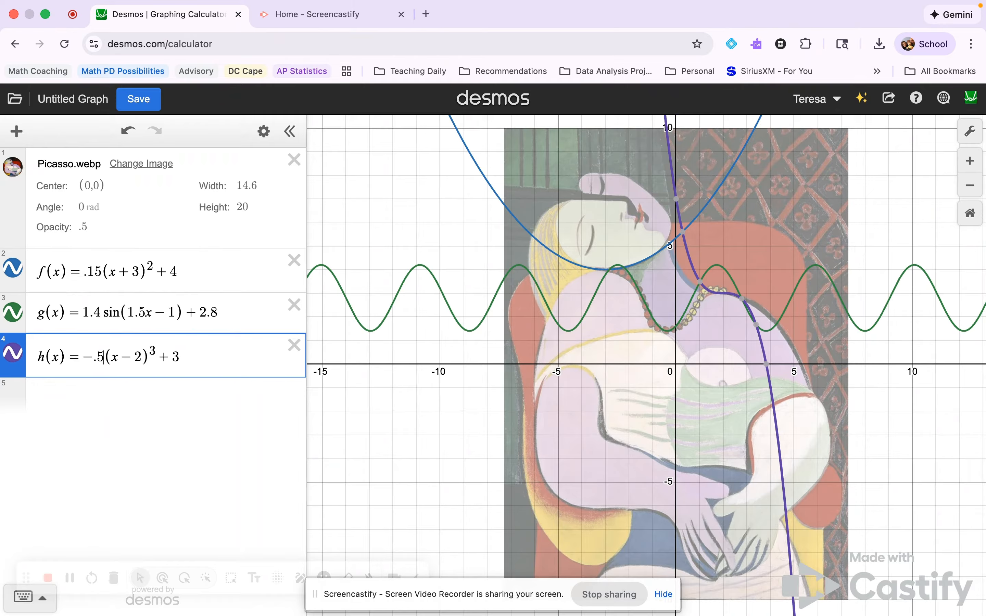
key("BackSpace")
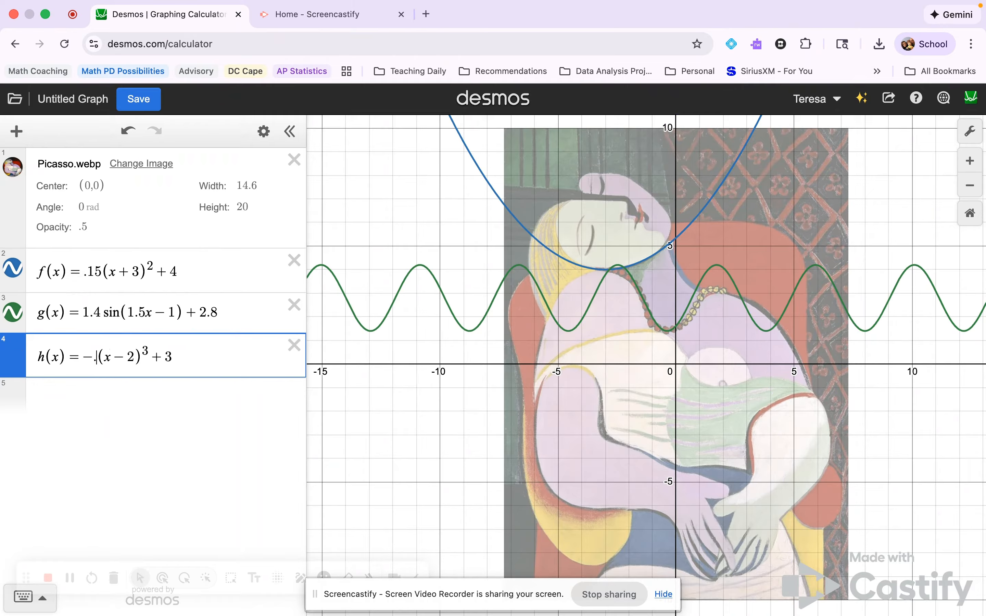
type("3")
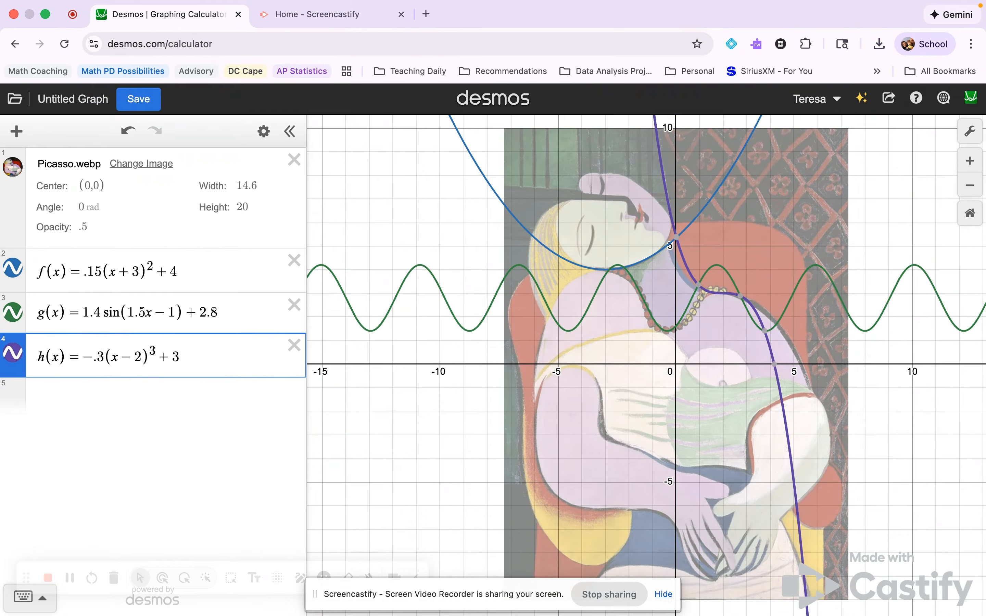
key("BackSpace")
type("2")
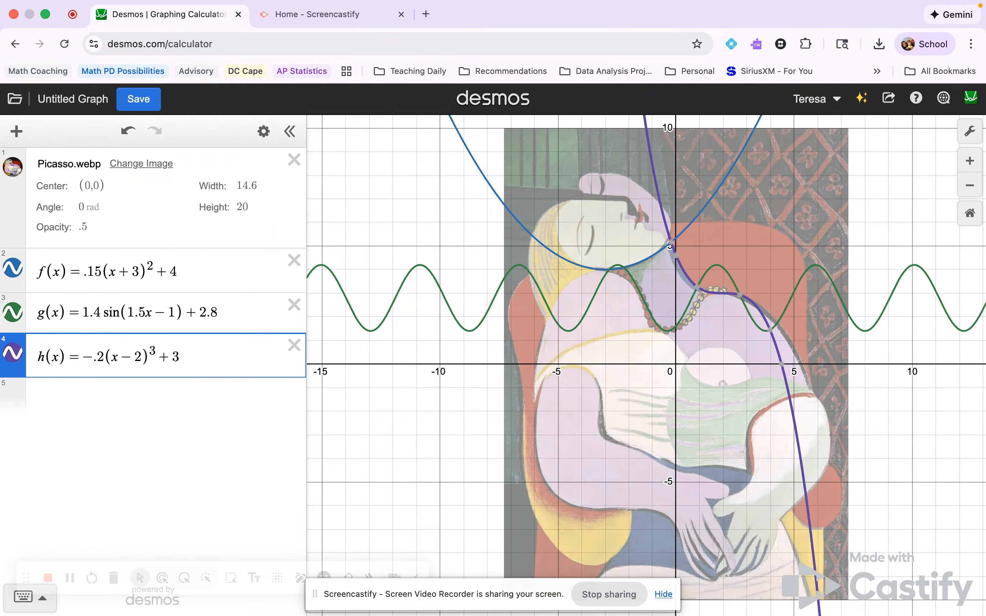
key("BackSpace")
type("1")
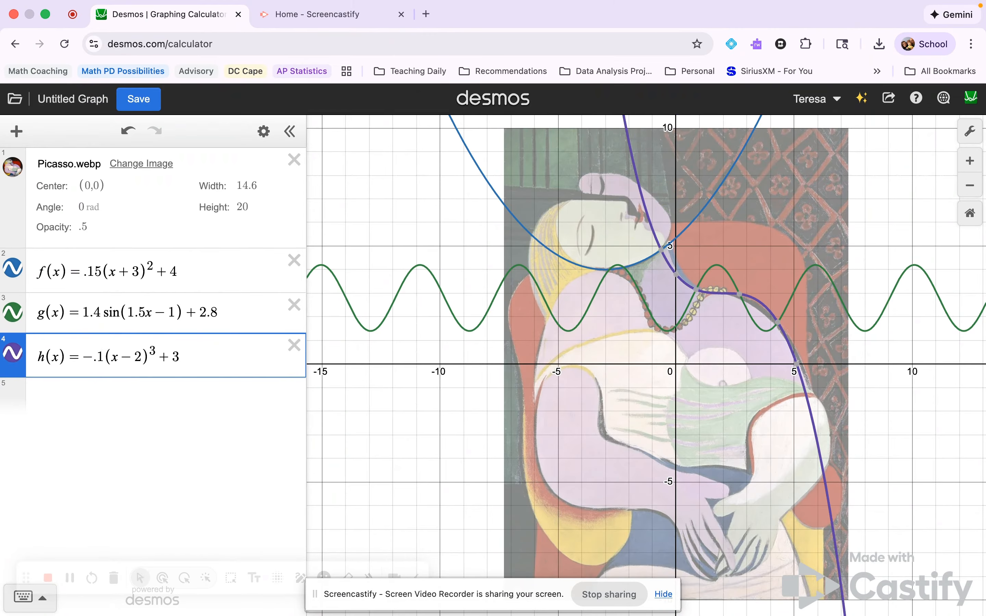
type("5")
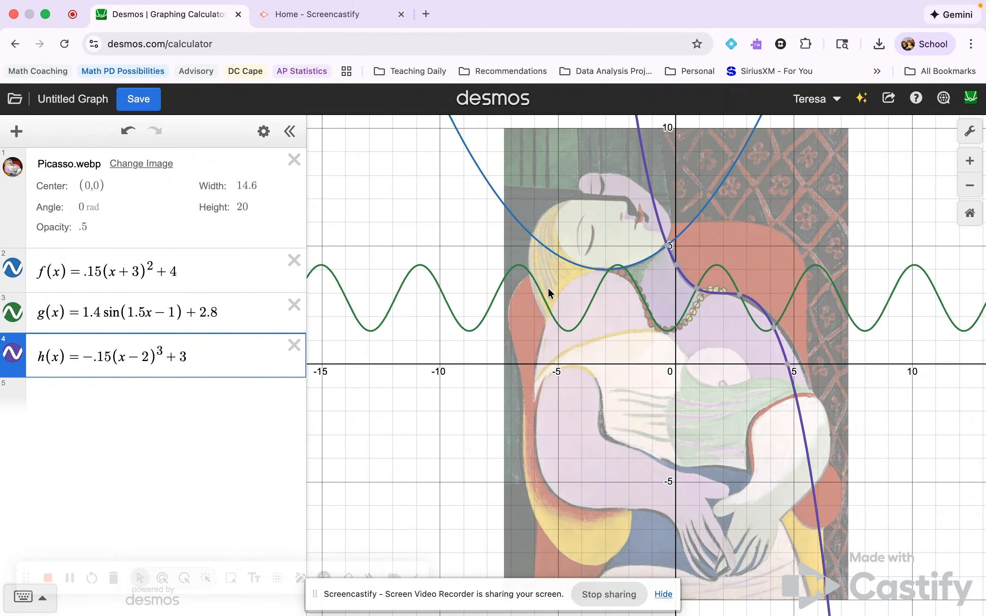
Step: Trace the parabola to find the jawline's endpoints and begin its domain restriction with the lower bound -4.25 ≤ x
mouse_move(748, 302)
left_click(646, 260)
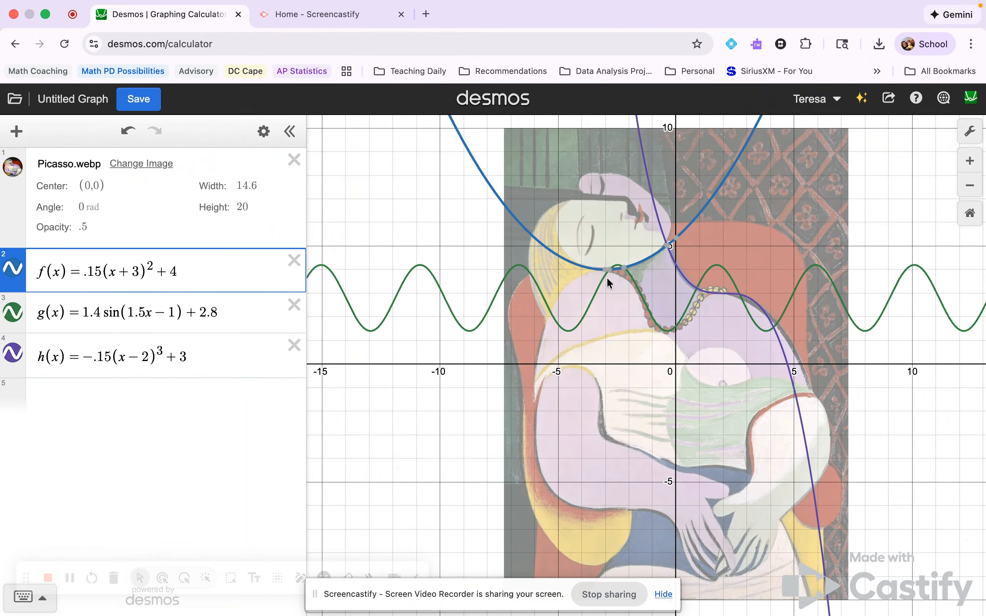
left_click_drag(574, 264, 576, 265)
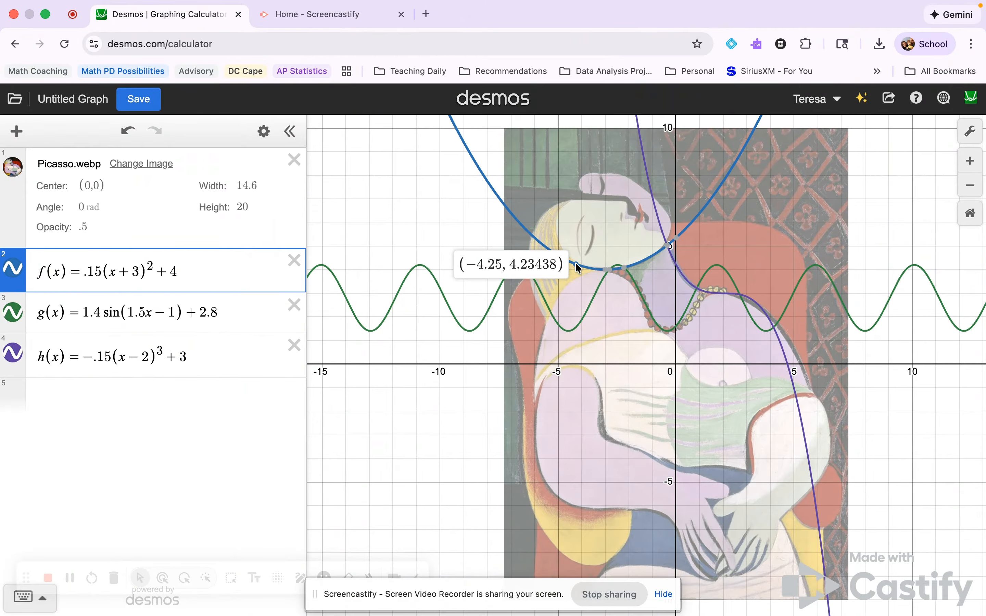
mouse_move(577, 268)
left_mouse_down()
mouse_move(615, 269)
mouse_move(669, 248)
left_mouse_up()
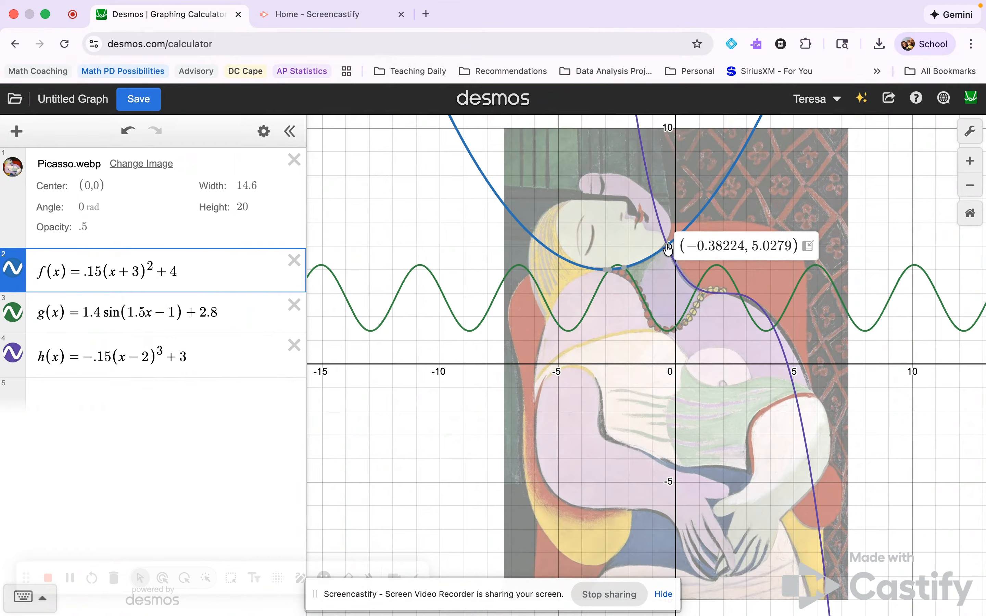
left_click(181, 272)
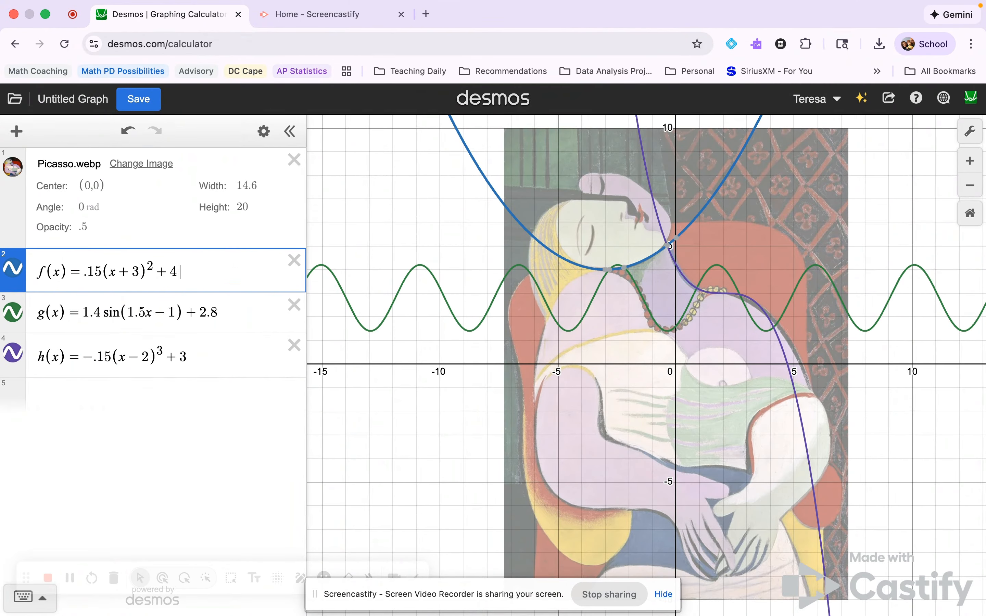
type("{-4.2")
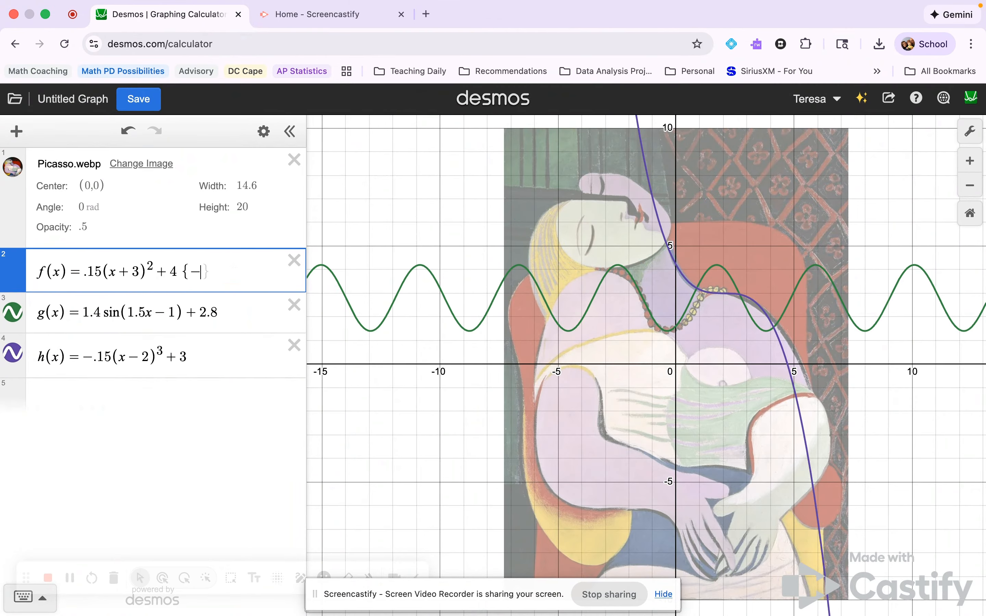
type("5")
type("<")
type("=x")
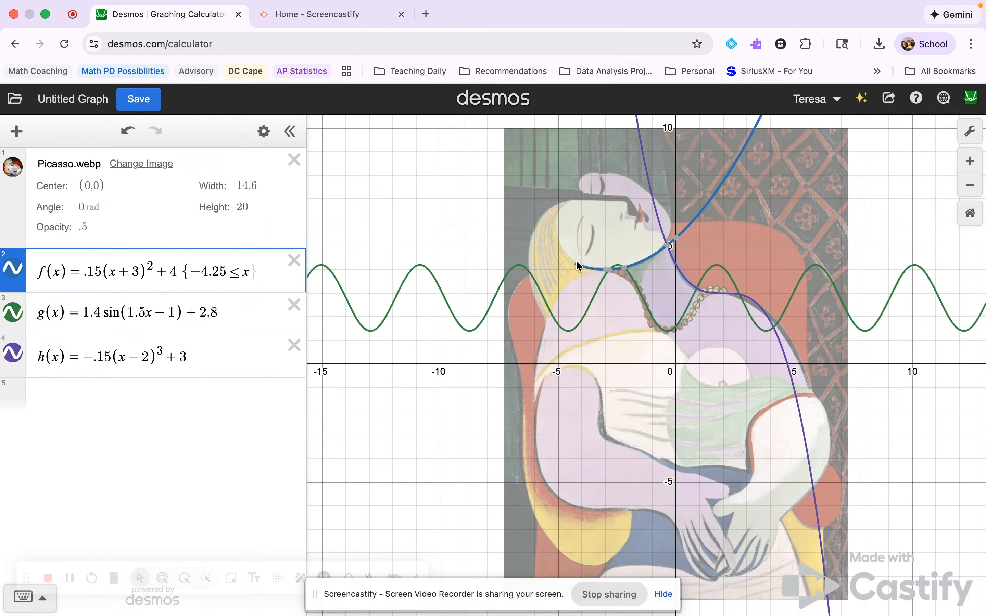
Step: Complete the parabola's domain restriction with the upper bound x ≤ -.38224, where it meets the cubic
left_click(669, 246)
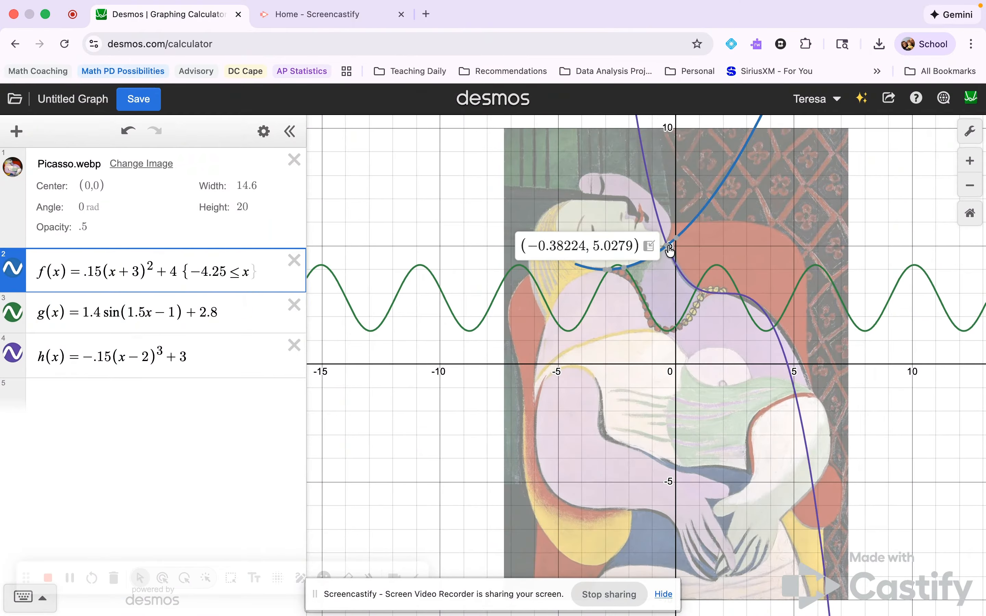
type("<=-")
type(".38")
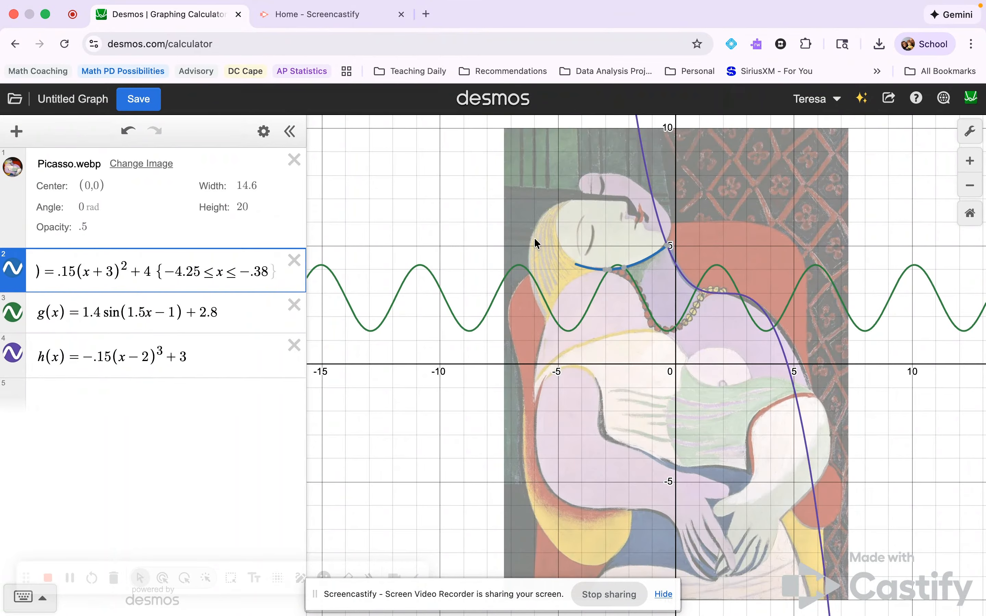
mouse_move(668, 250)
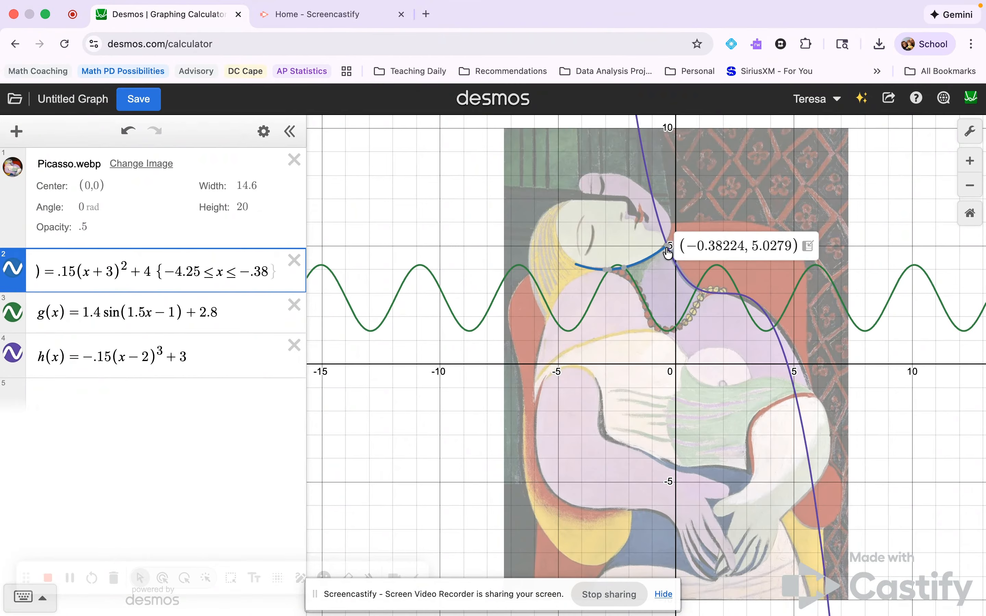
type("224")
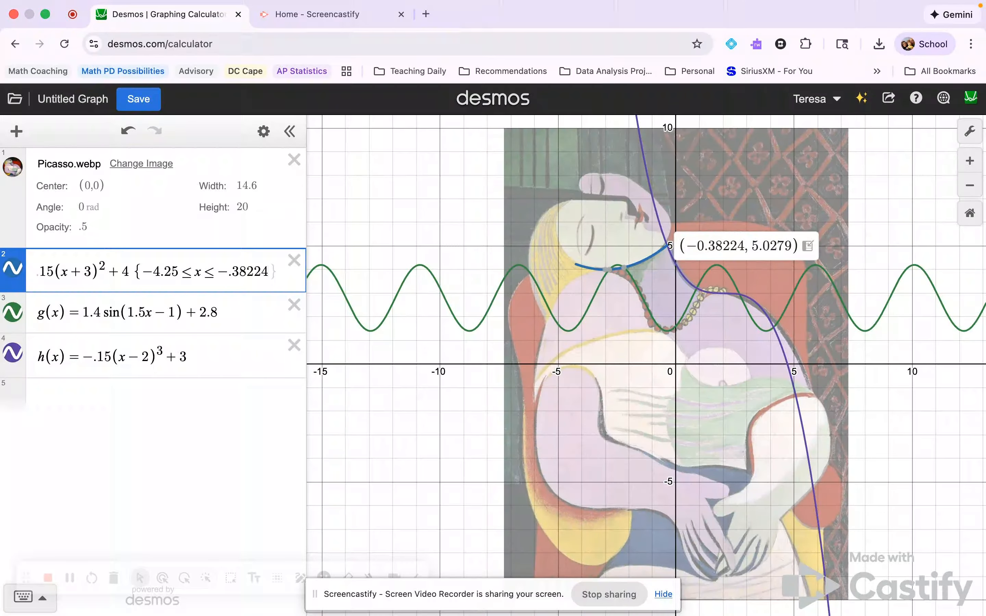
type("}")
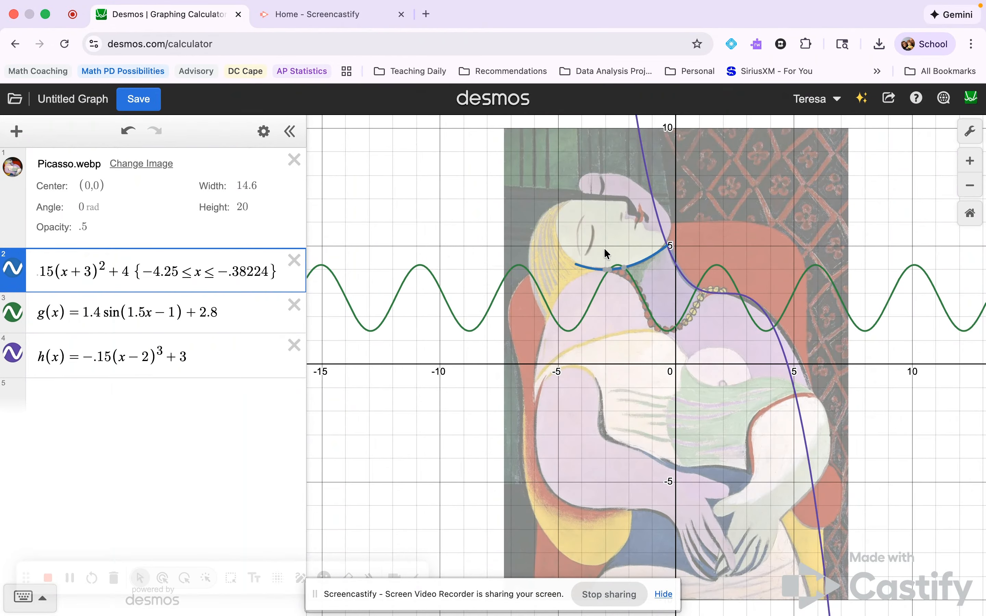
Step: Restrict the sine curve g(x) to the necklace by adding the domain {-2.21 ≤ x ≤ .8686}
mouse_move(620, 274)
left_click(253, 308)
type("{")
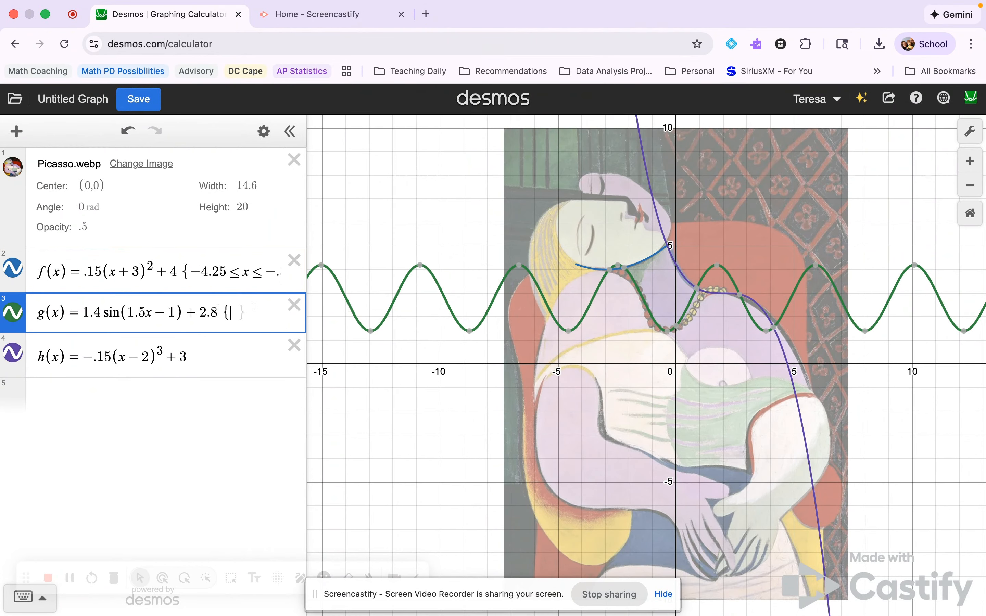
type("-2.21")
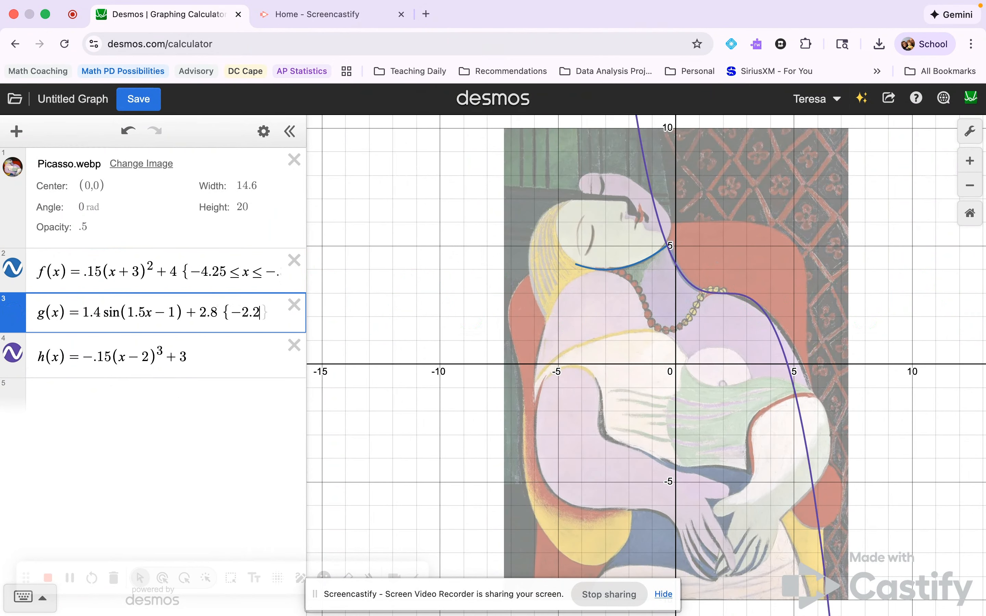
type("<=x")
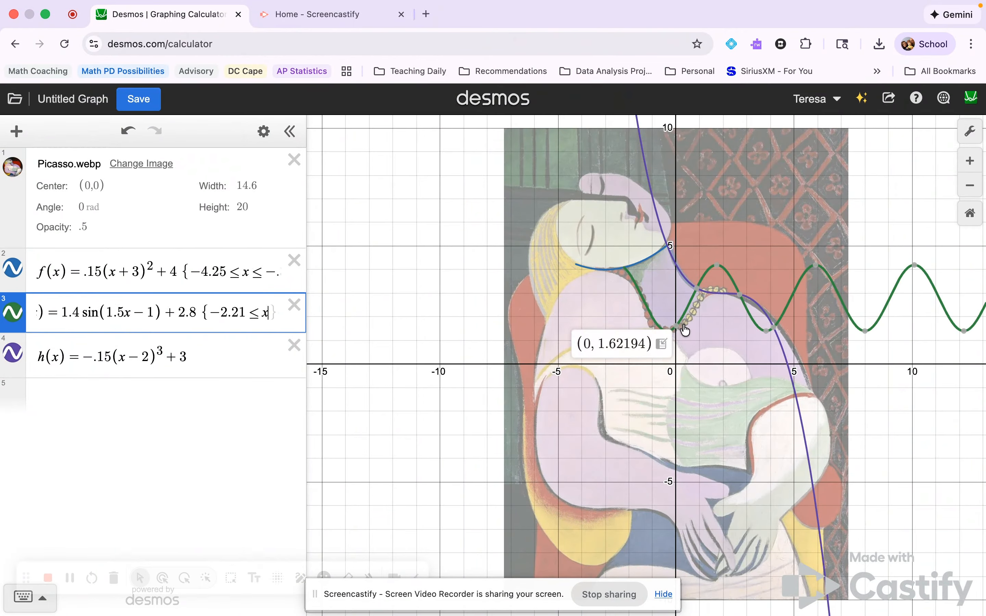
mouse_move(697, 288)
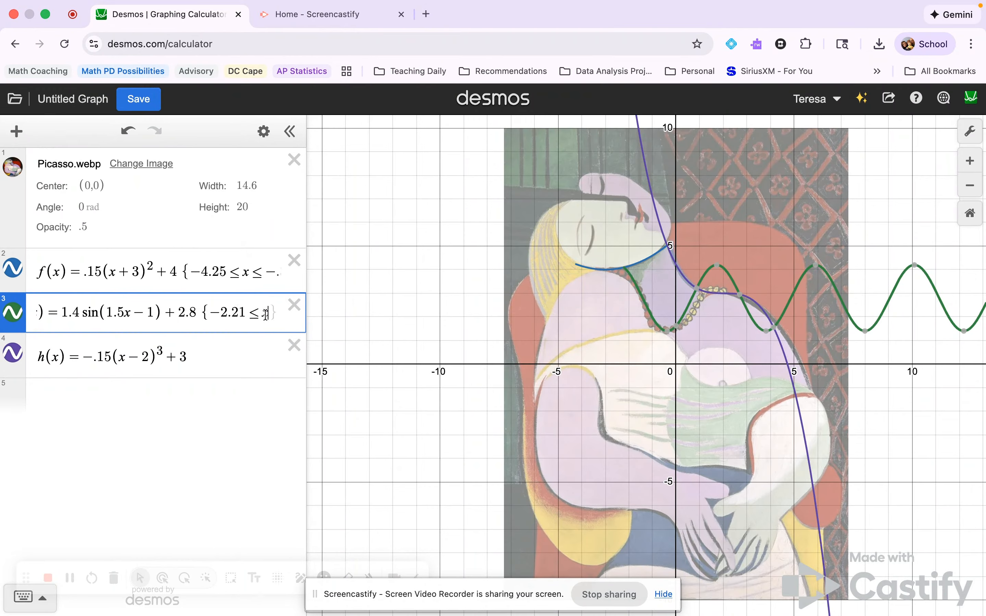
type("<.868")
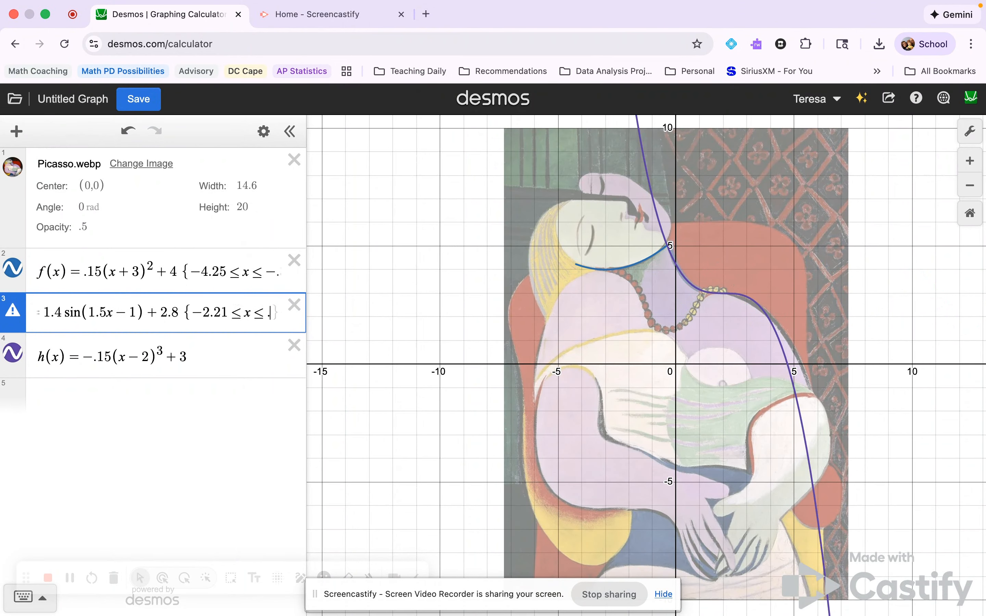
type("6")
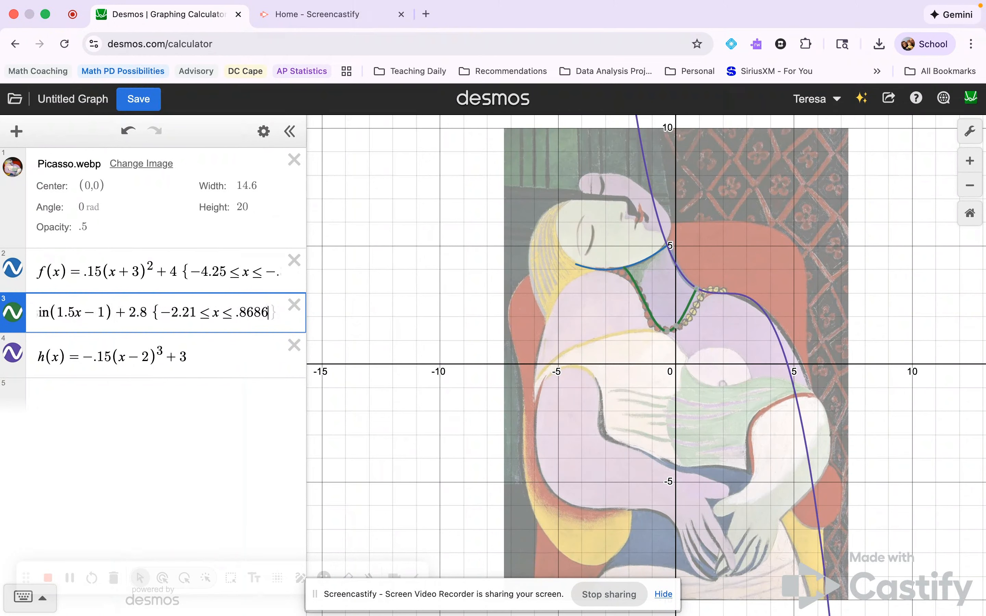
type("}")
Step: Trace the cubic h(x) to its meeting point with the jawline and begin its domain restriction with the lower bound -.38 ≤ x
left_click(730, 291)
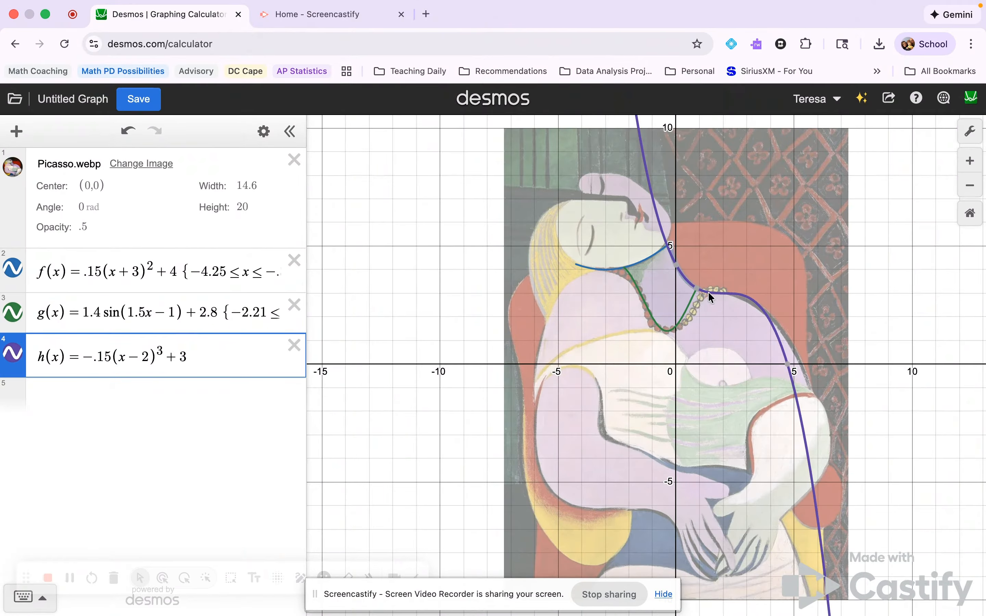
left_click(667, 246)
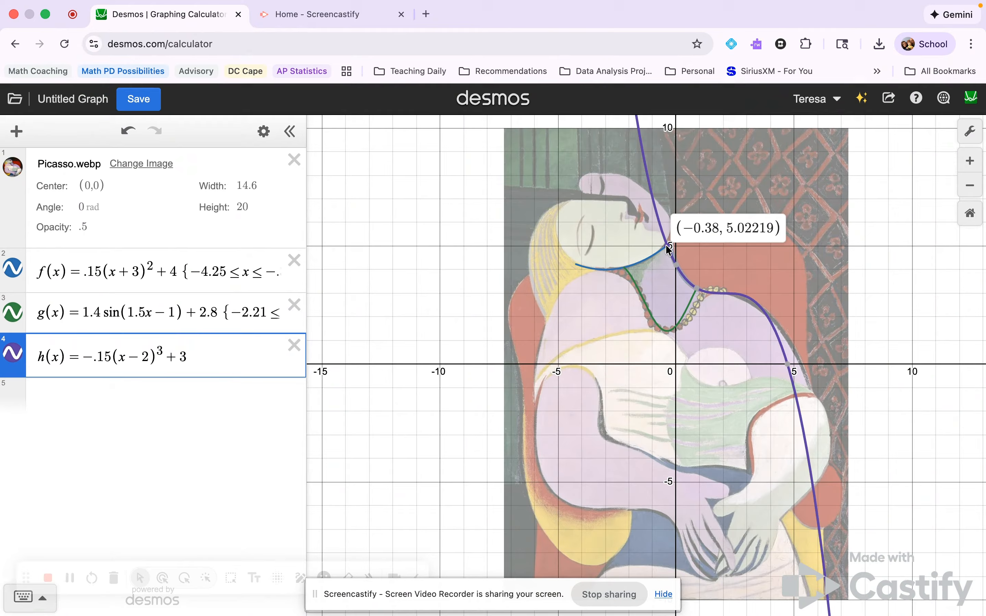
left_click(247, 375)
type("{")
type("-.38")
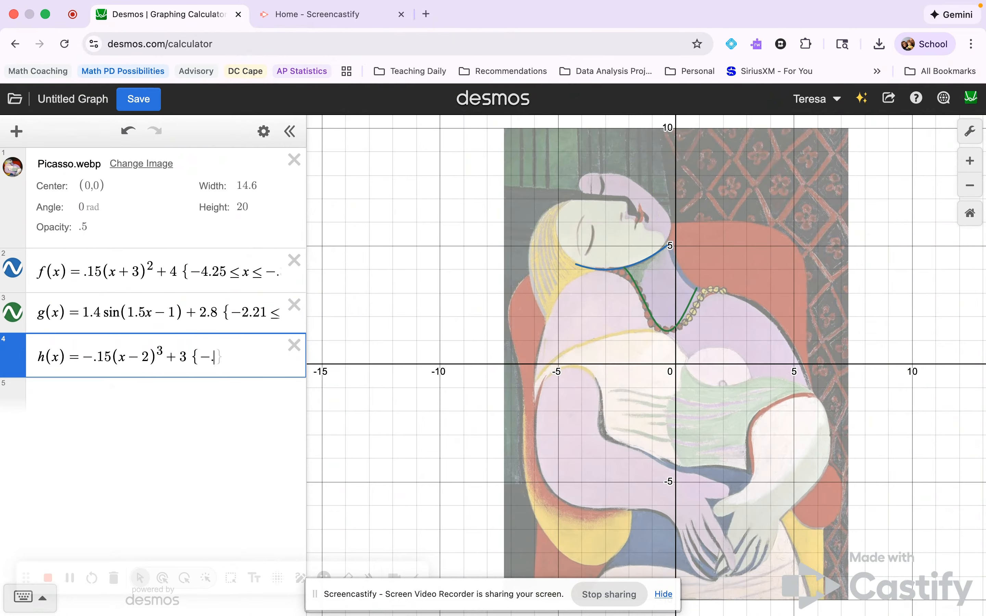
type("<")
type("x")
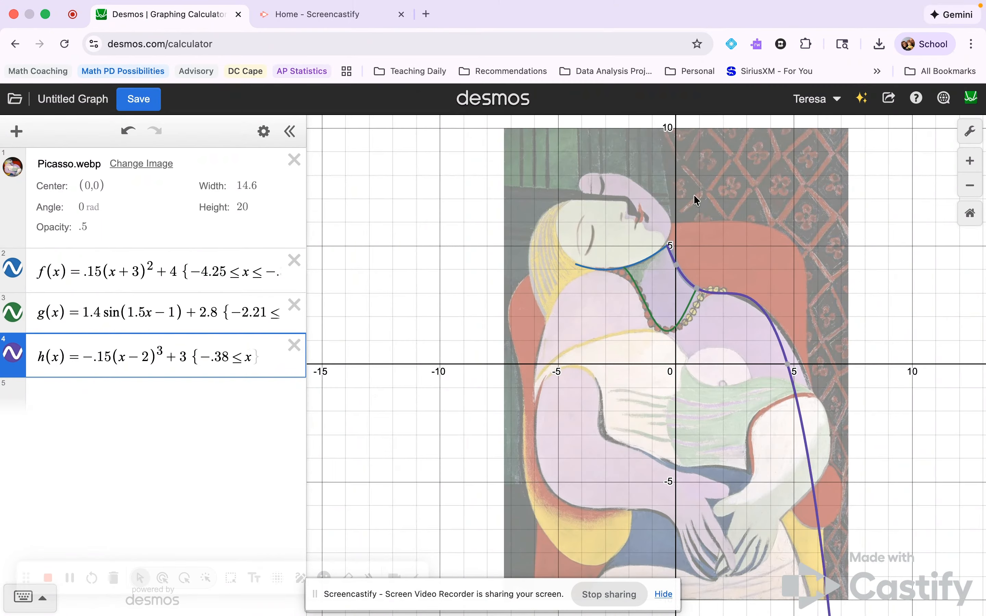
Step: Trace the cubic to its endpoint on the shoulder and complete its domain restriction with the upper bound x ≤ 2.3
left_click(697, 288)
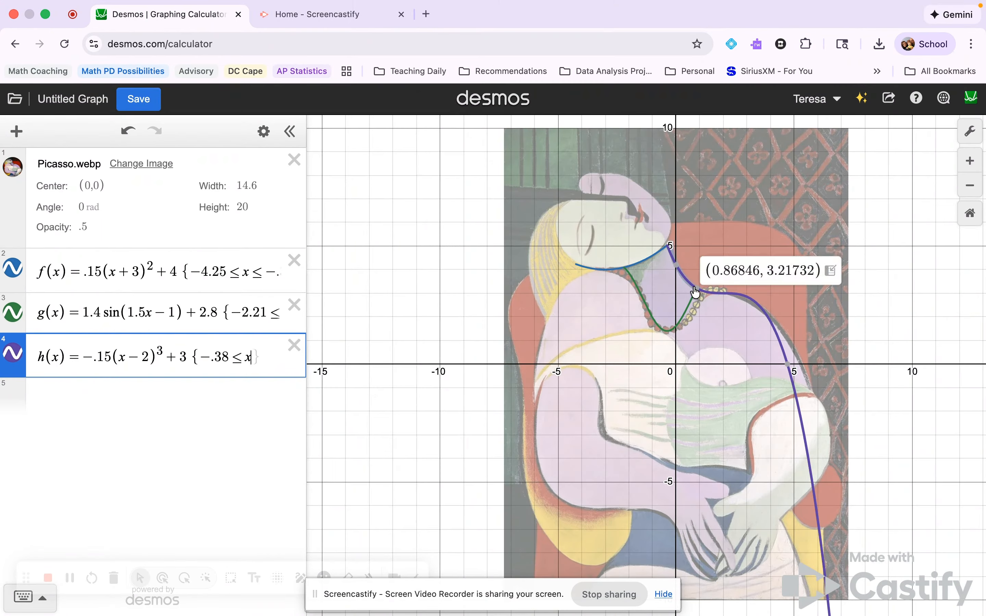
left_click(729, 292)
left_click_drag(729, 292, 730, 293)
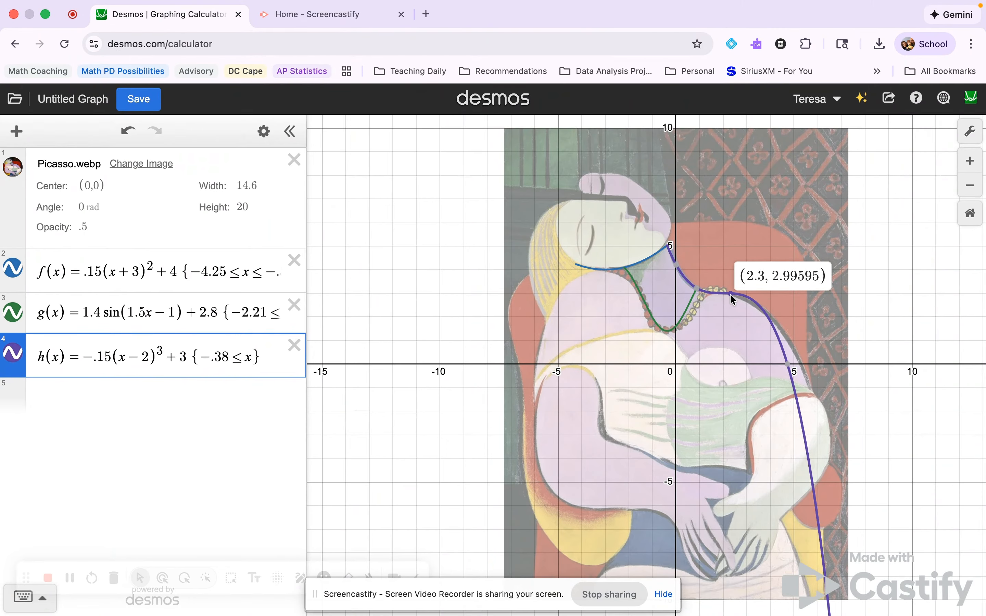
left_click_drag(730, 294, 730, 293)
left_click(252, 355)
type("<")
type("2.3")
left_click(610, 379)
left_click(417, 421)
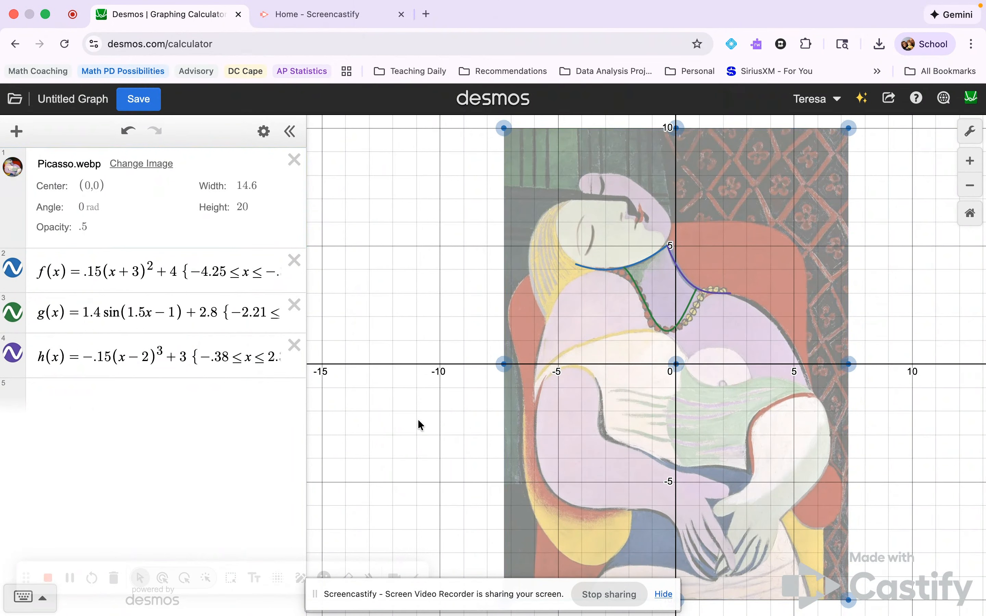
Step: Hide the Picasso image to view the three traced curves on their own, and show it again
left_click(13, 167)
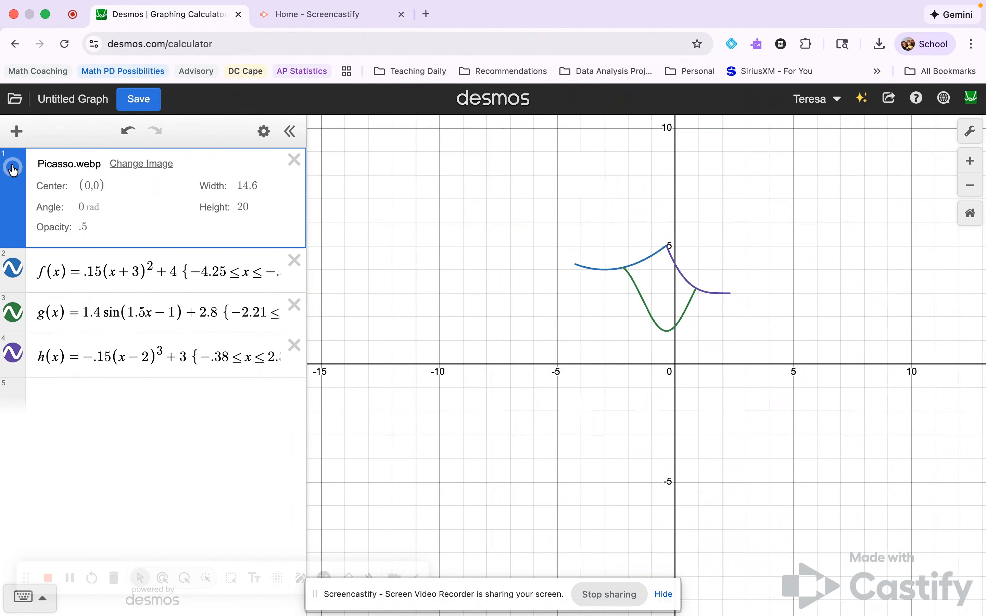
left_click(13, 168)
left_click(13, 167)
left_click(13, 168)
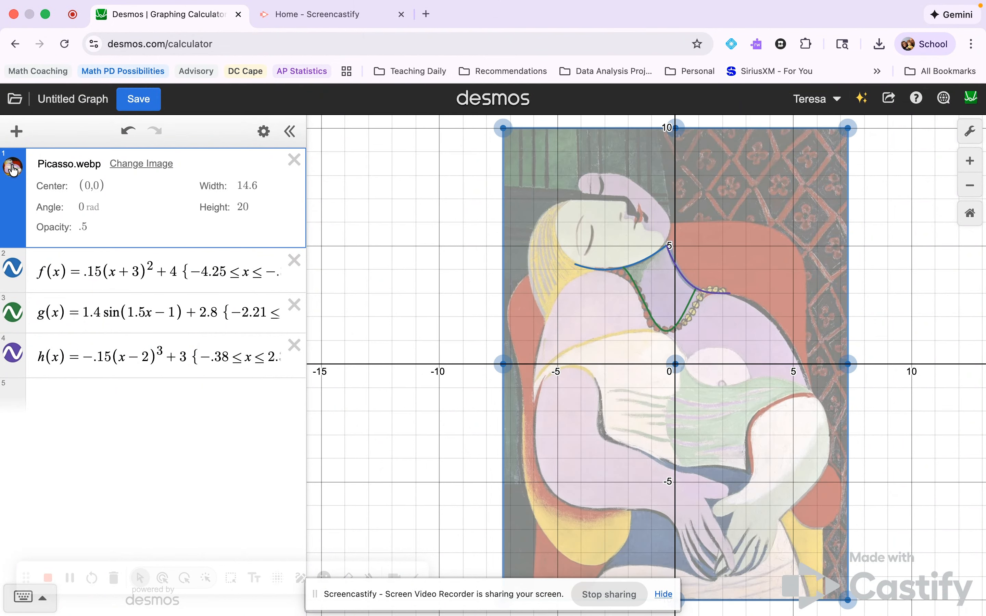
left_click(613, 599)
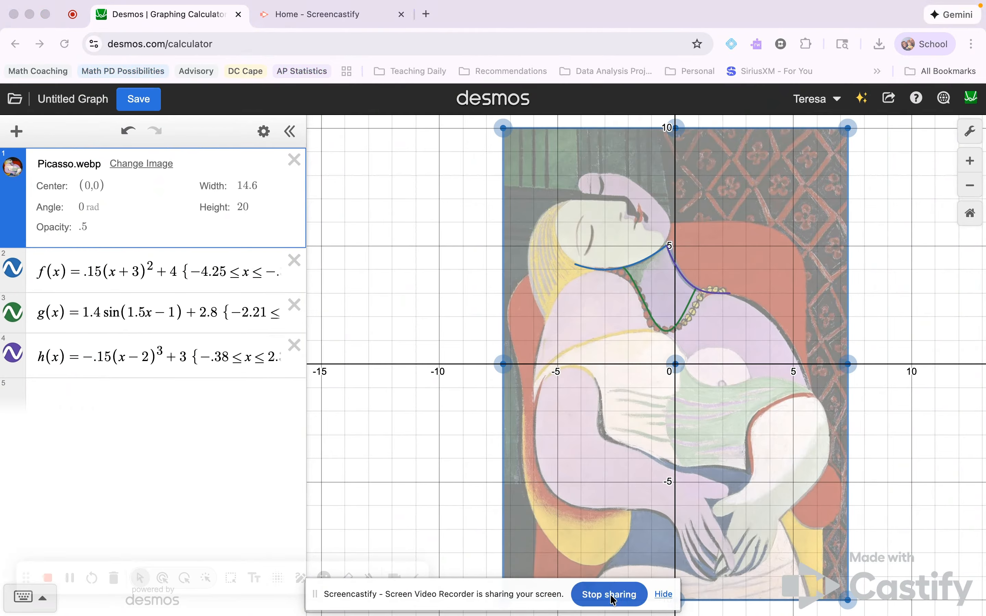